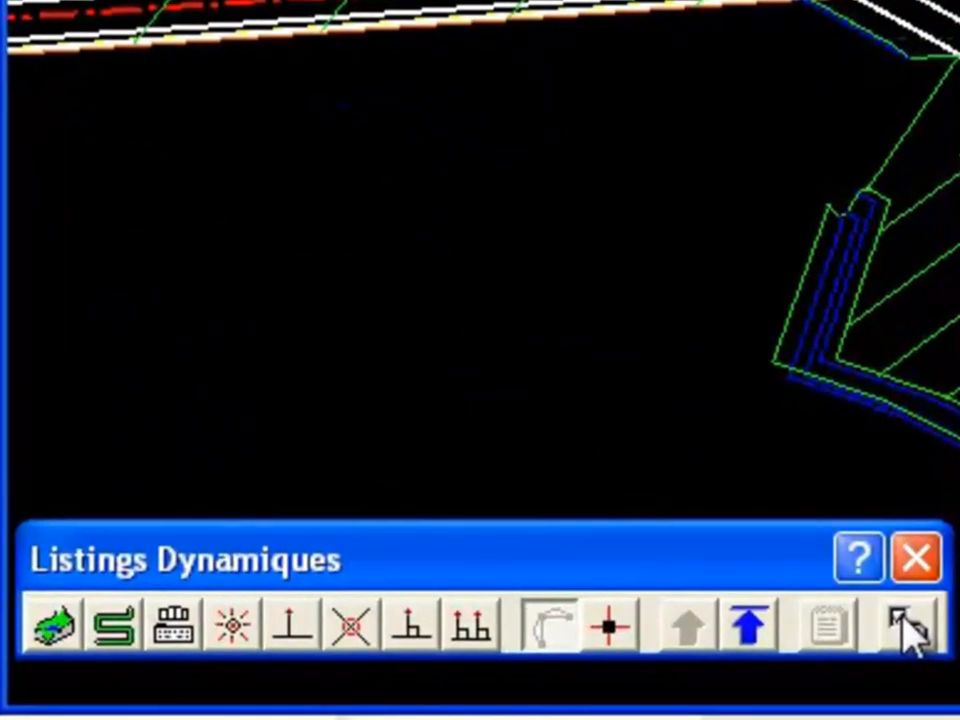
# Configure the dynamic listing options to 3 decimal places with a period as the decimal symbol
pyautogui.click(910, 630)
pyautogui.click(491, 64)
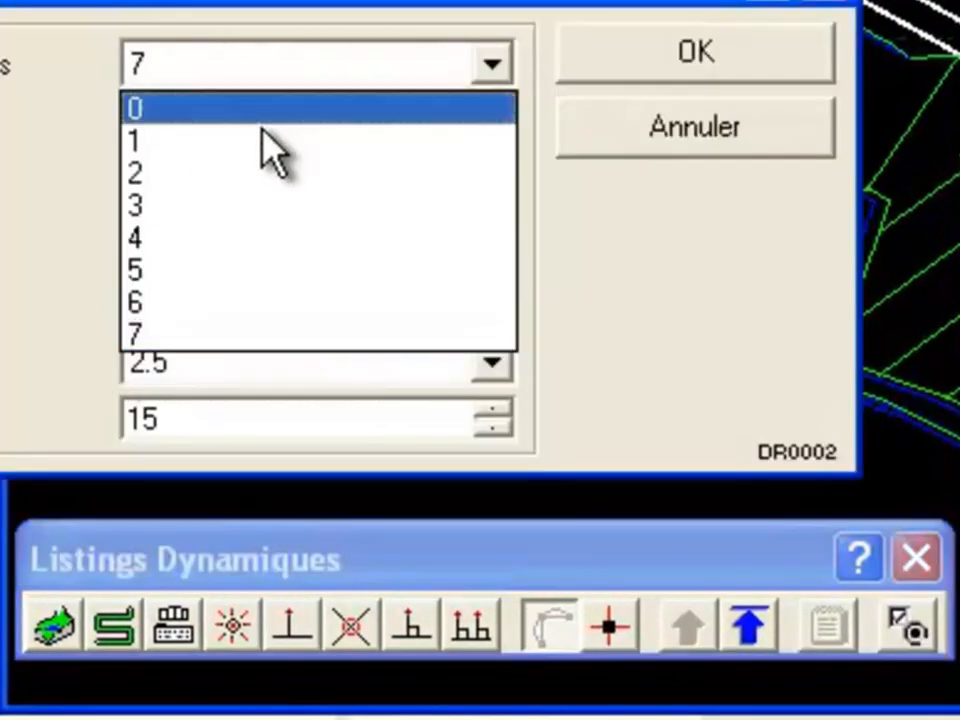
pyautogui.click(229, 206)
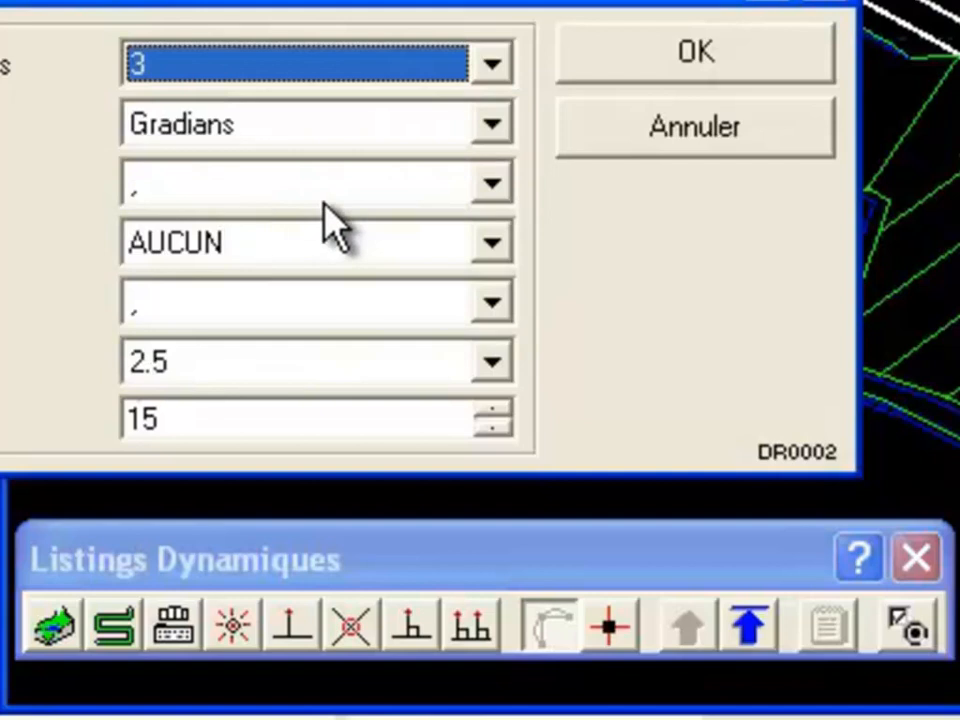
pyautogui.click(493, 185)
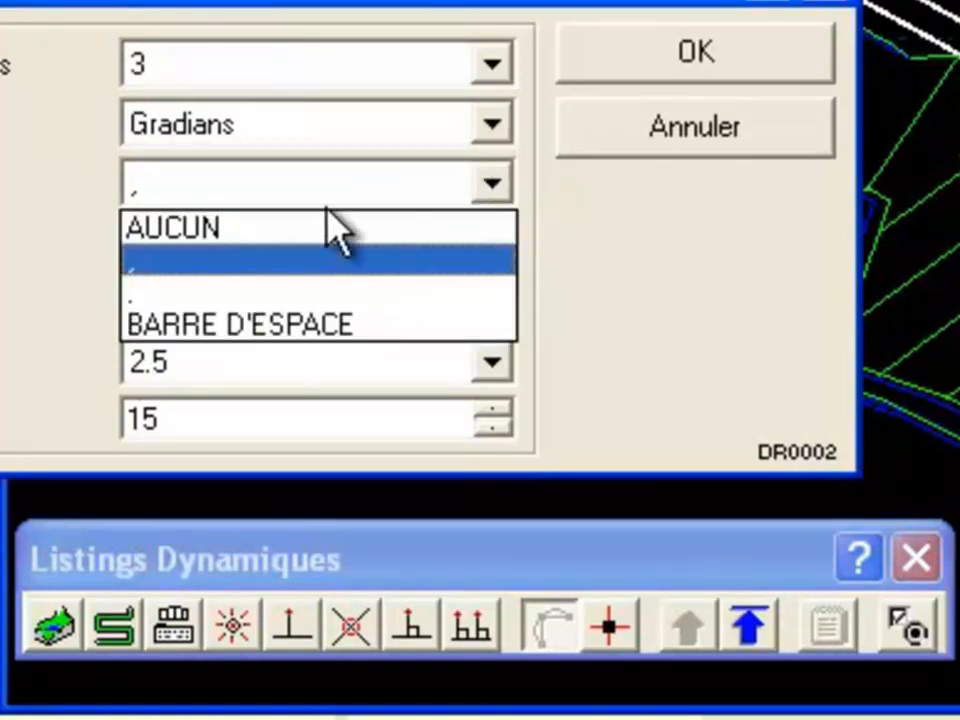
pyautogui.click(297, 293)
# Set the listing's station format to 0+000.00 and its delimiter to TABULATION, and accept the options
pyautogui.click(493, 244)
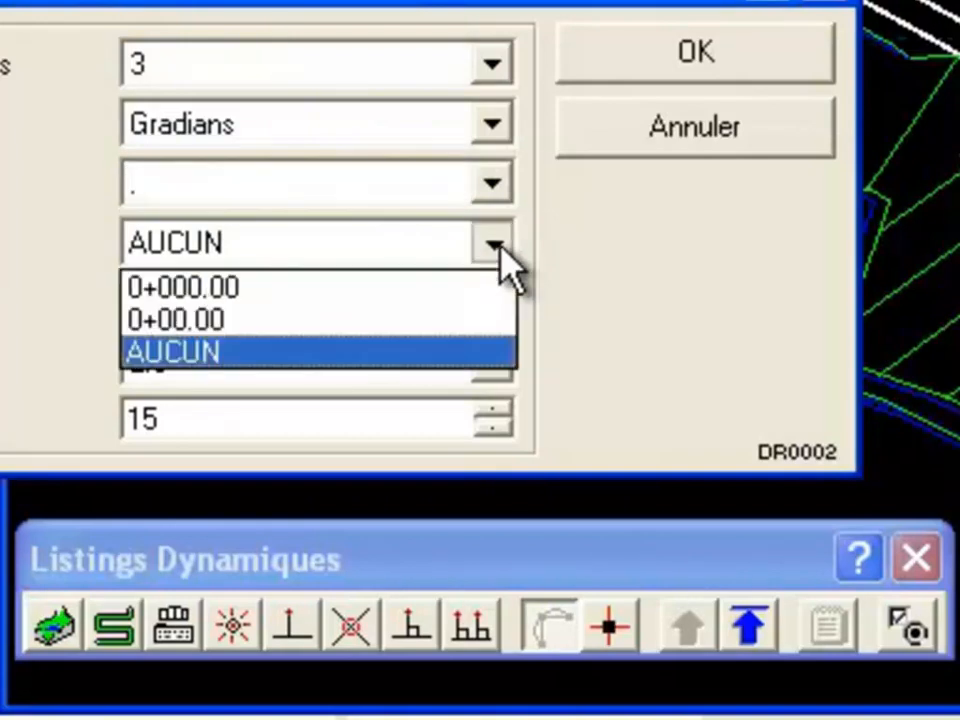
pyautogui.click(297, 290)
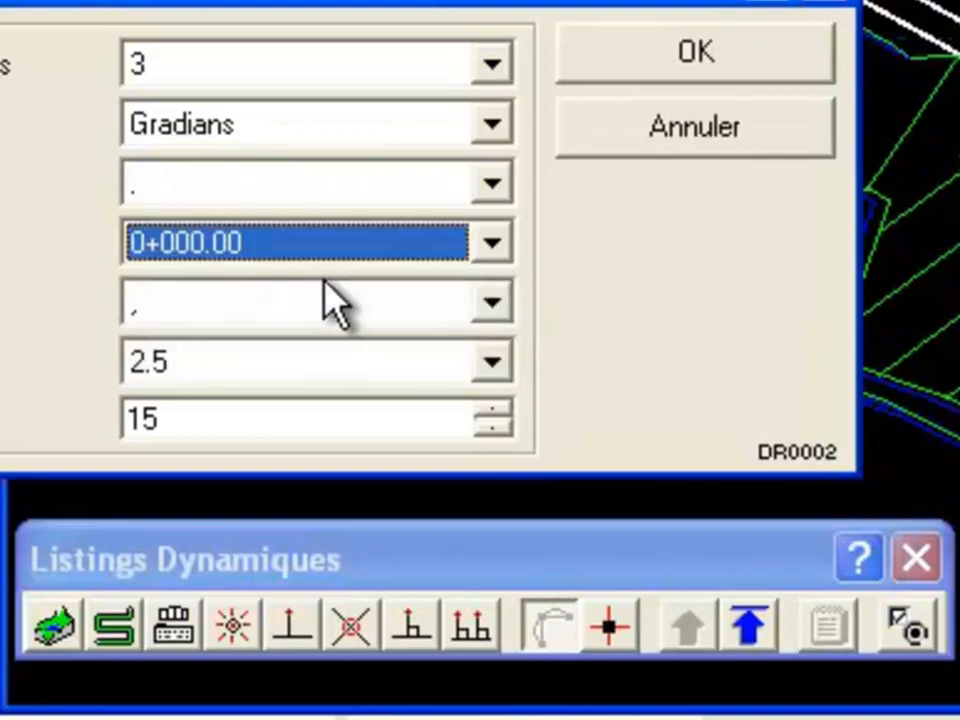
pyautogui.click(504, 306)
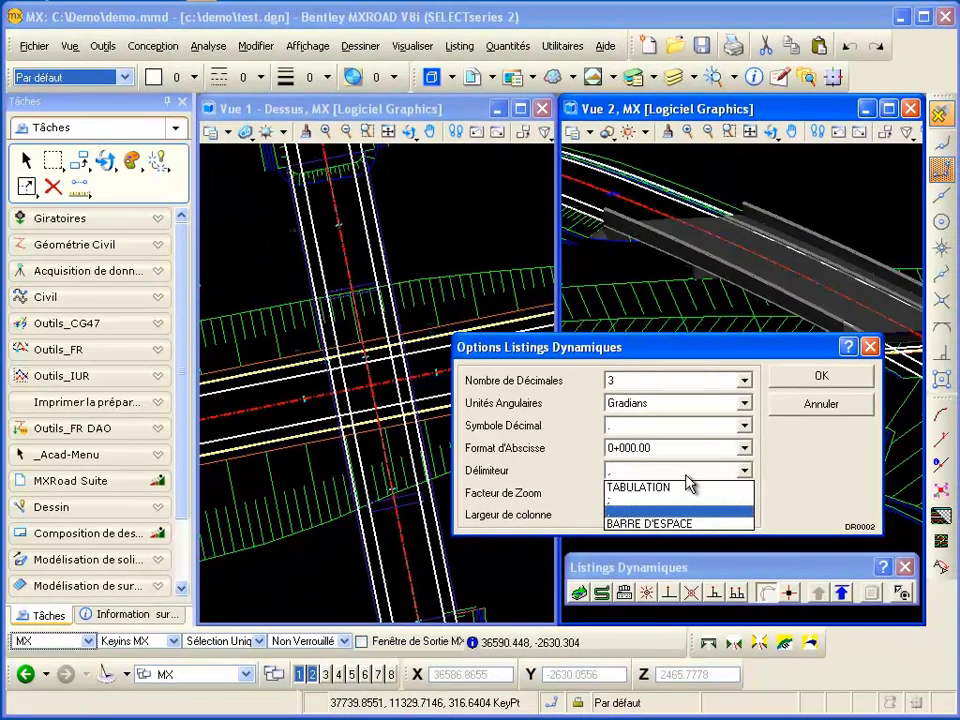
pyautogui.click(640, 487)
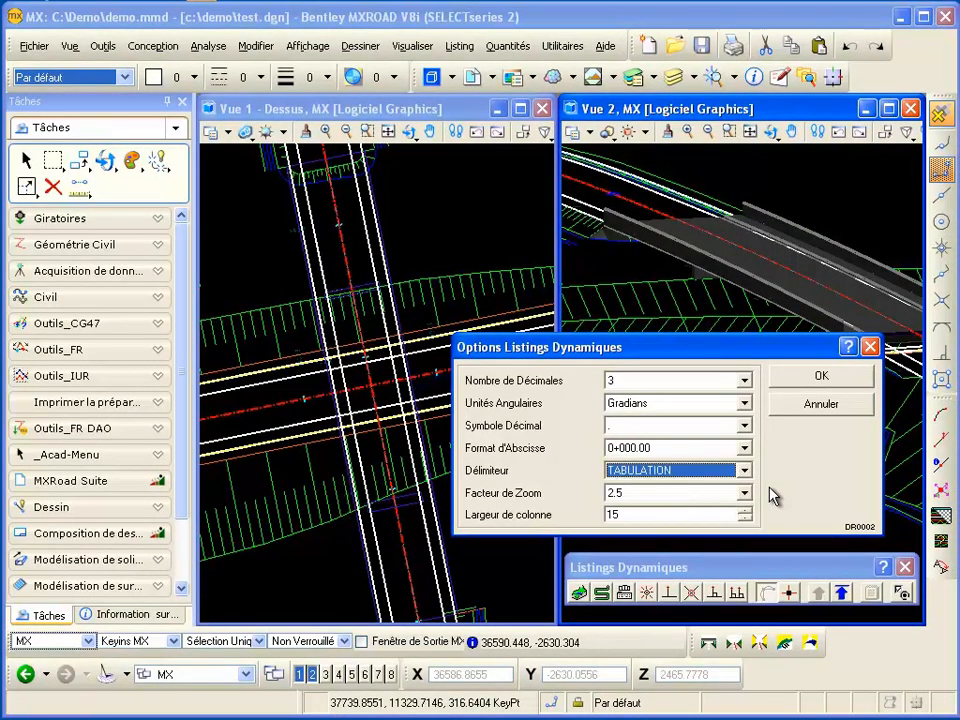
pyautogui.click(821, 377)
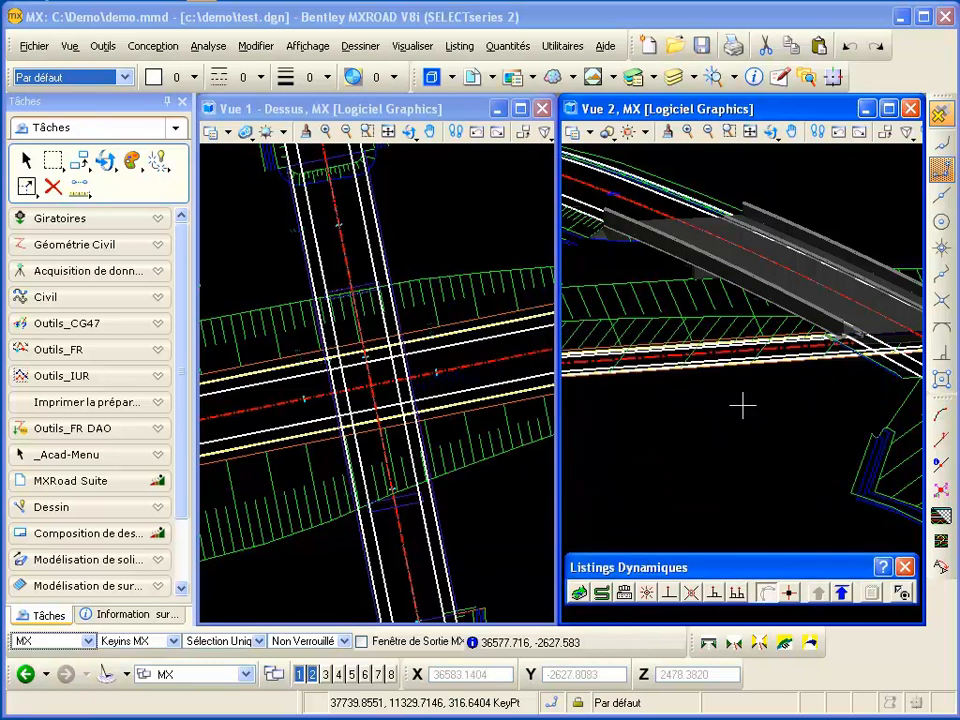
# Generate the intersection listing between central axis MCP0 of model PROJOA and central axis MC20, and review the reported properties
pyautogui.click(692, 594)
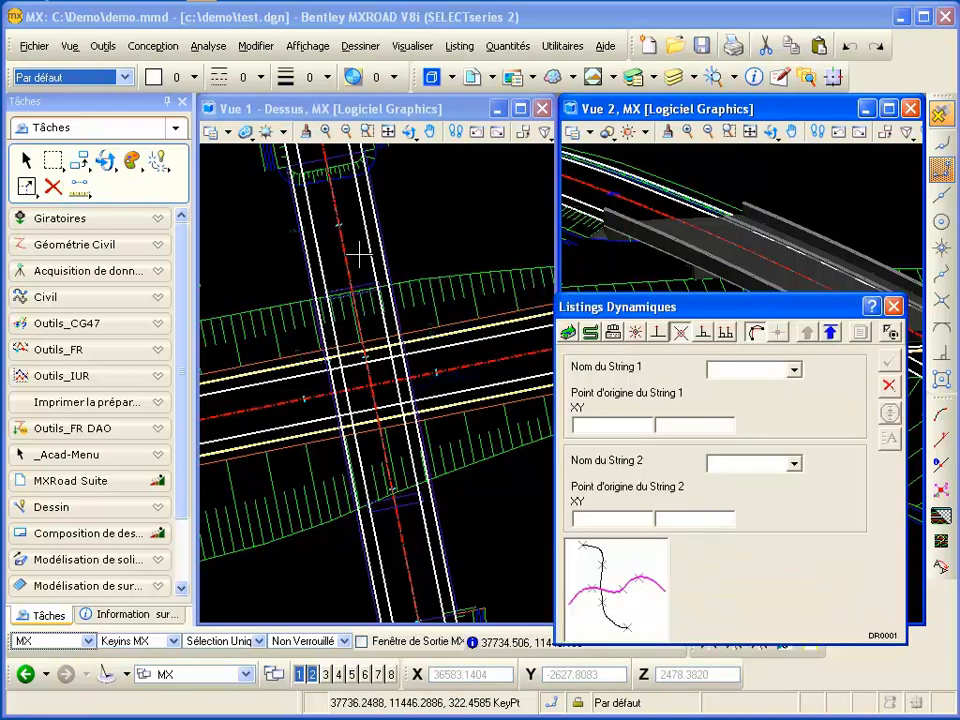
pyautogui.click(341, 234)
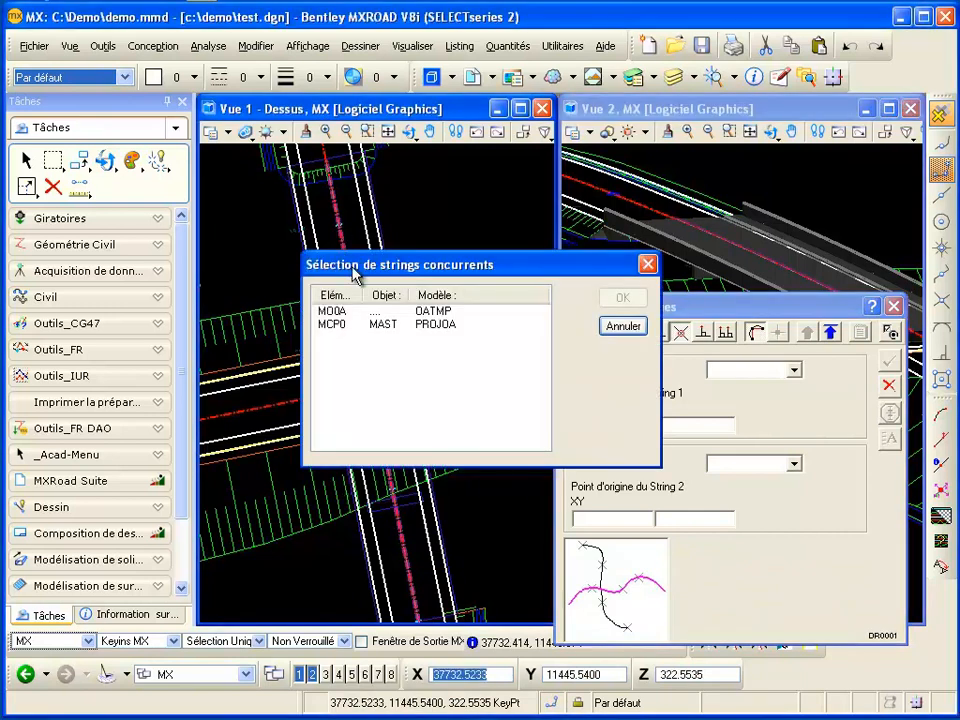
pyautogui.click(440, 325)
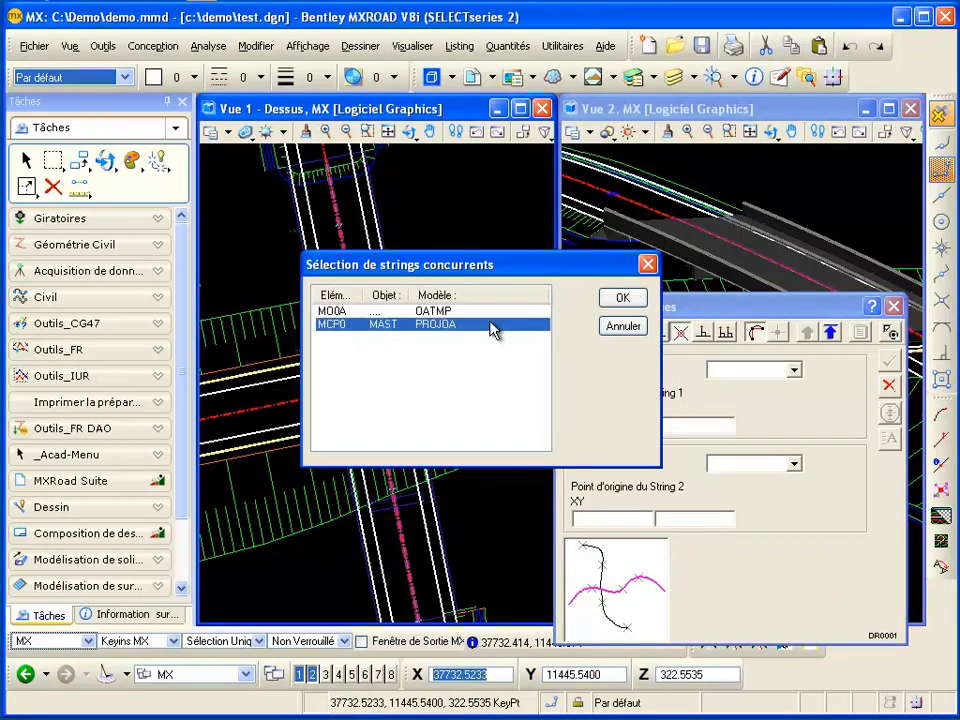
pyautogui.click(621, 298)
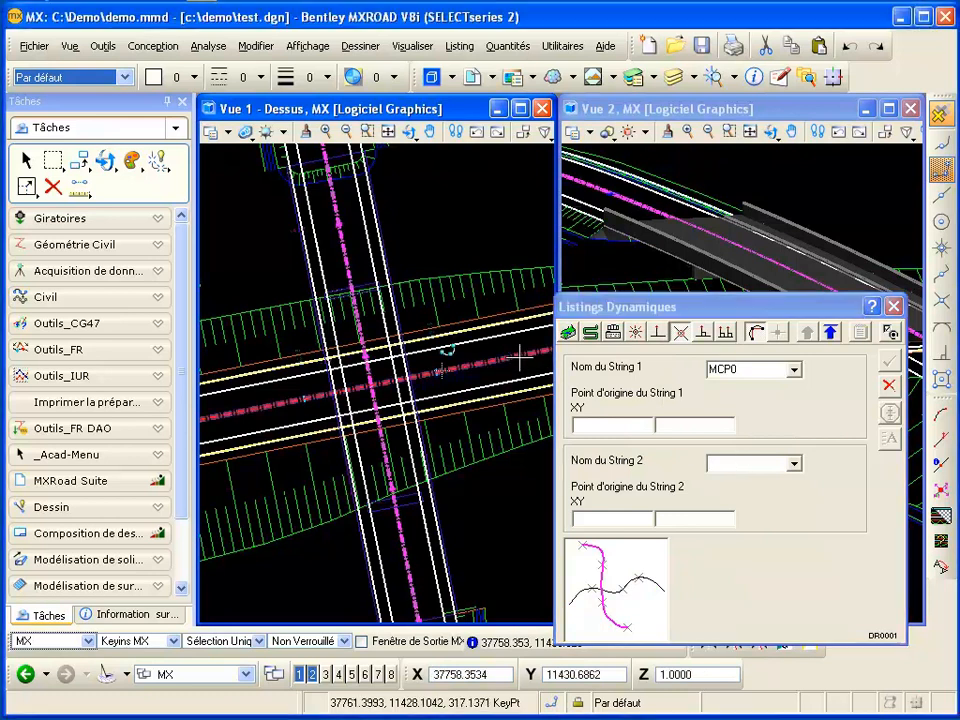
pyautogui.click(520, 356)
pyautogui.click(520, 356)
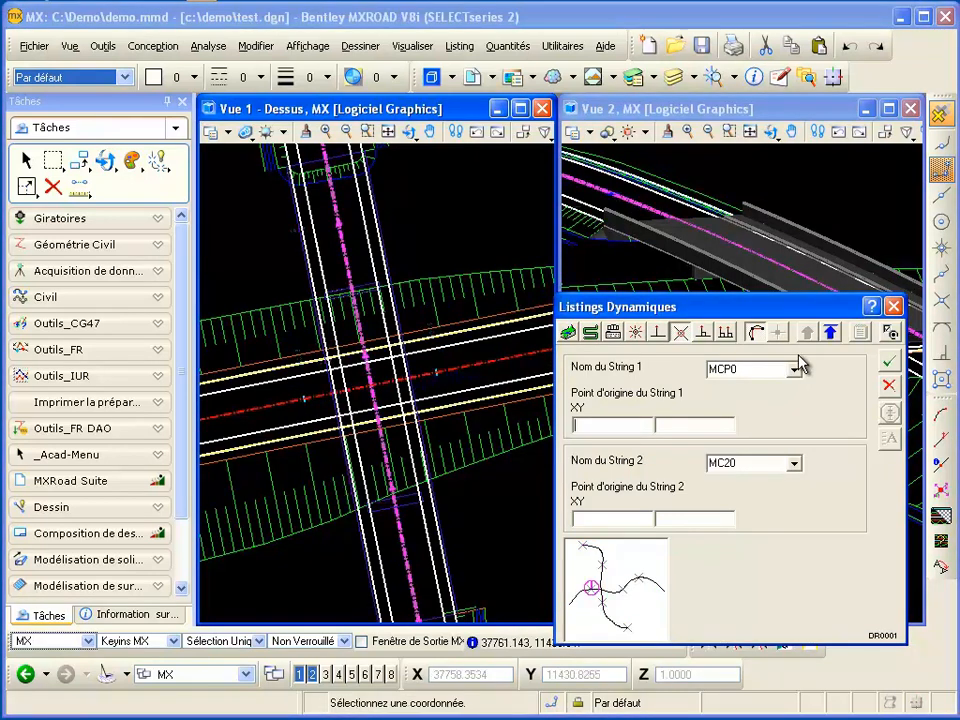
pyautogui.click(893, 370)
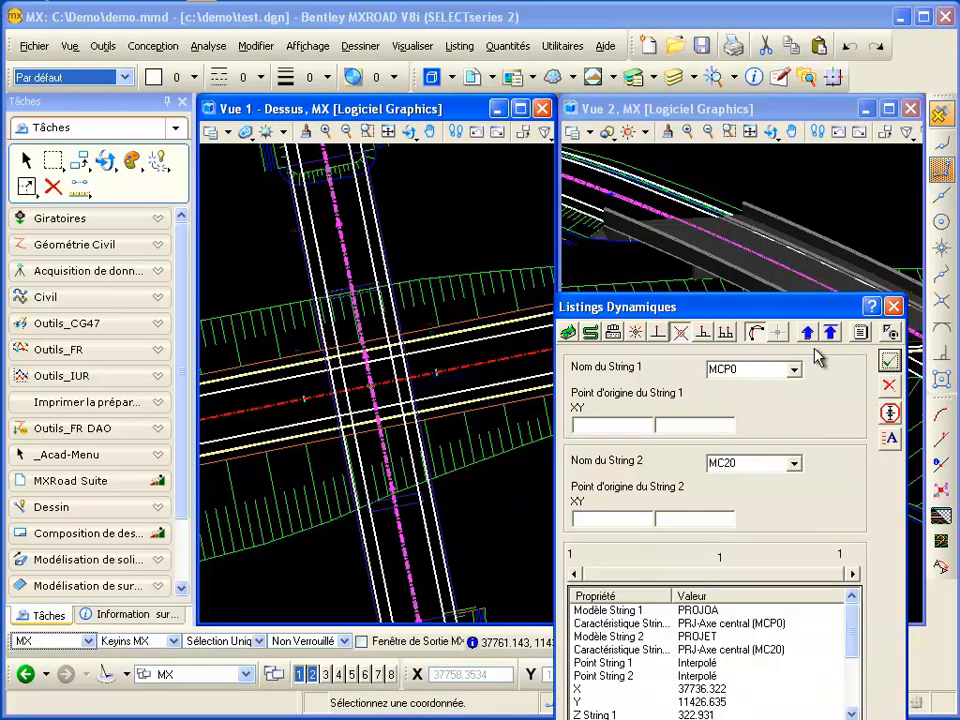
pyautogui.moveTo(858, 475); pyautogui.dragTo(866, 547)
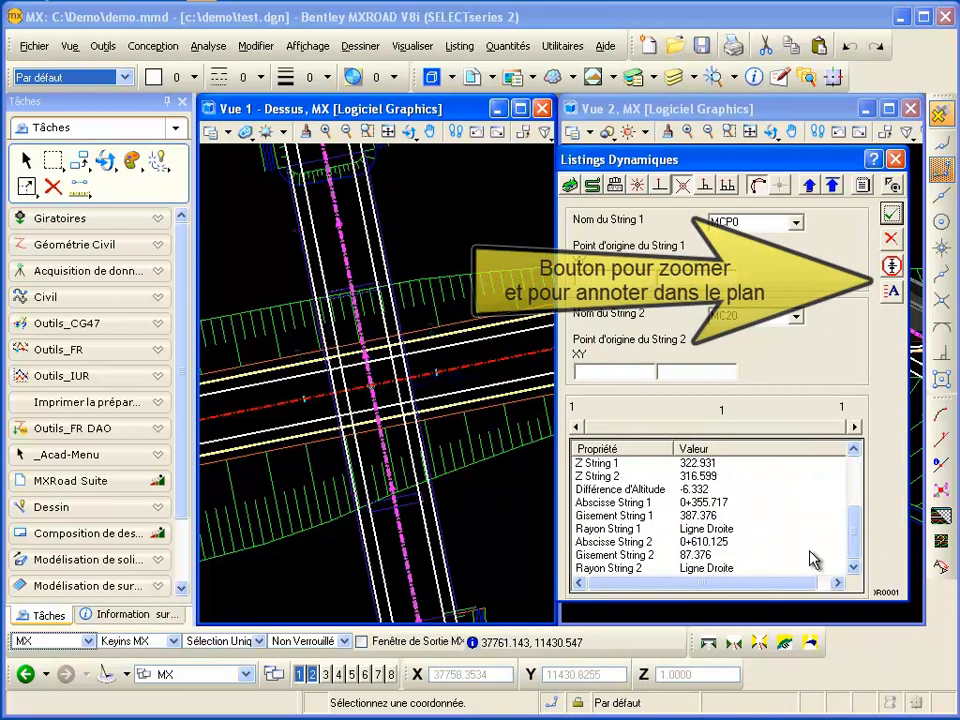
# Start an annotation positioned at about 37745.105, 11455.075 above the crossing, using text style Times New Romans 1.8mm (3 decimales)
pyautogui.click(893, 292)
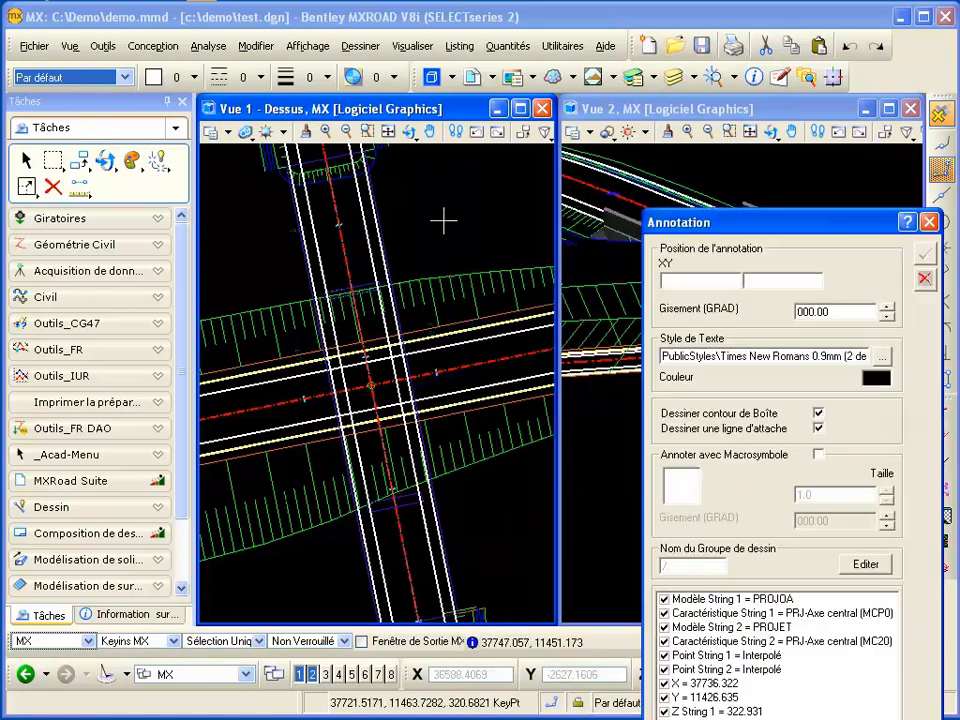
pyautogui.click(430, 193)
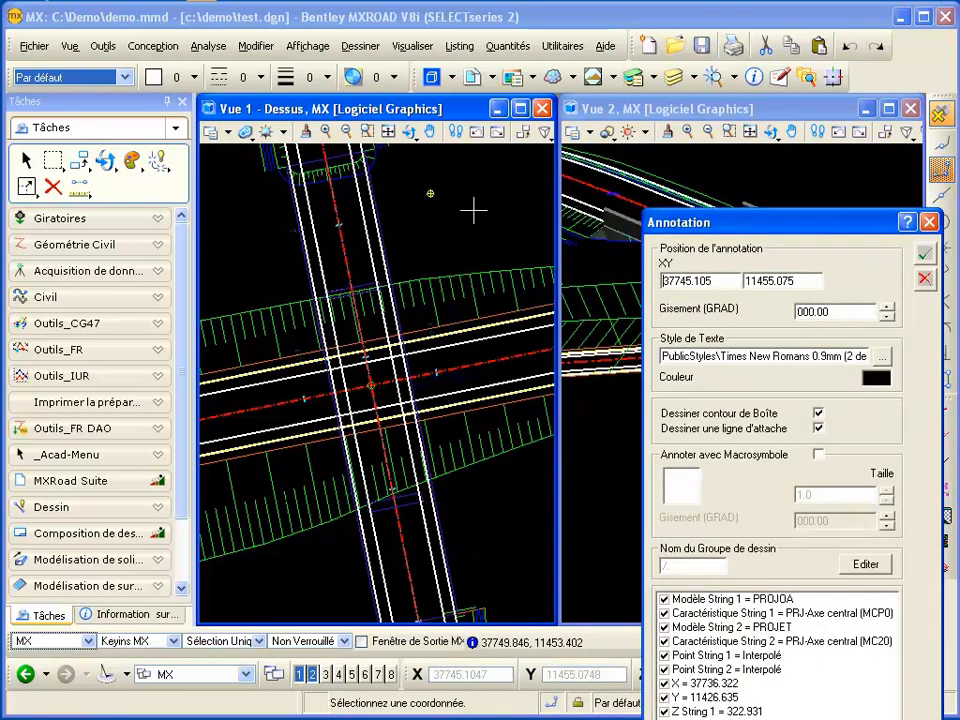
pyautogui.click(884, 358)
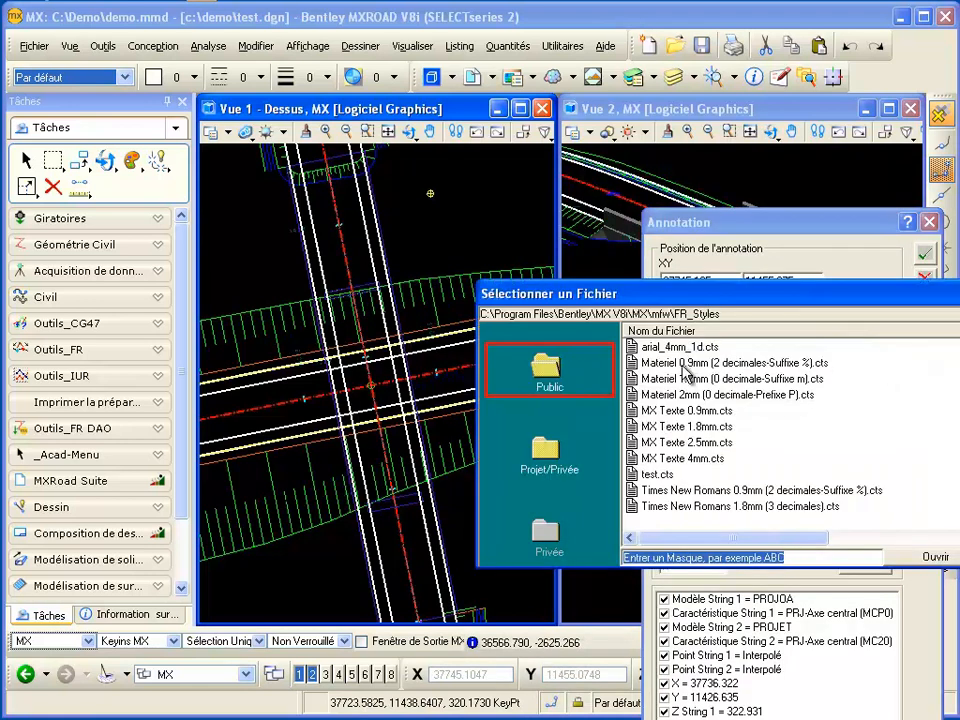
pyautogui.click(740, 506)
pyautogui.click(934, 557)
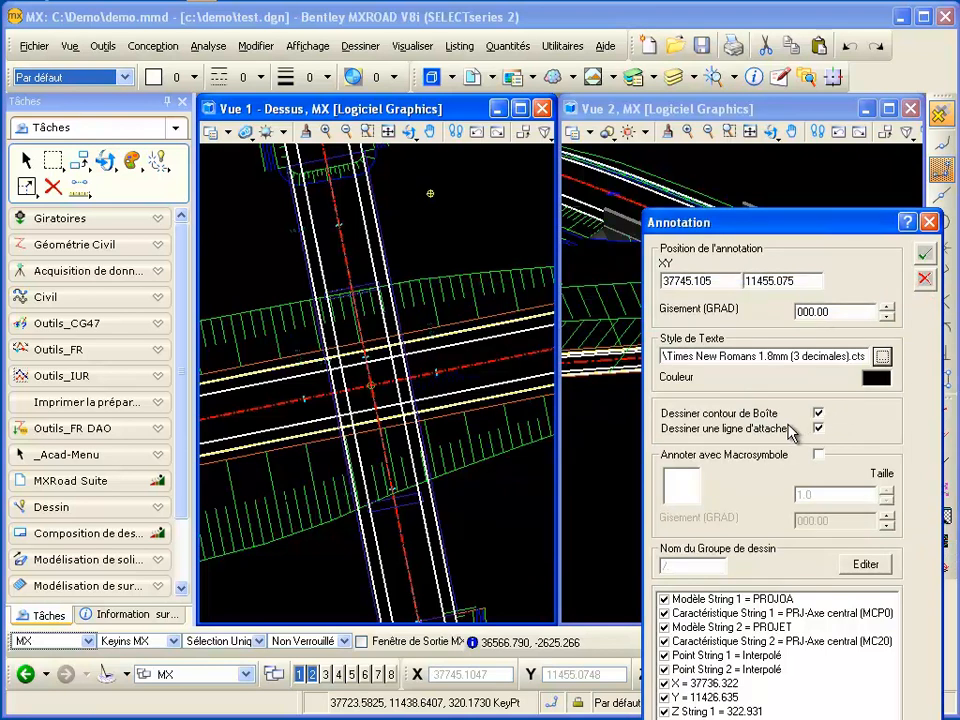
# Enable annotation with a macrosymbol and choose BOREHOLE.MMS from the public macros
pyautogui.click(818, 454)
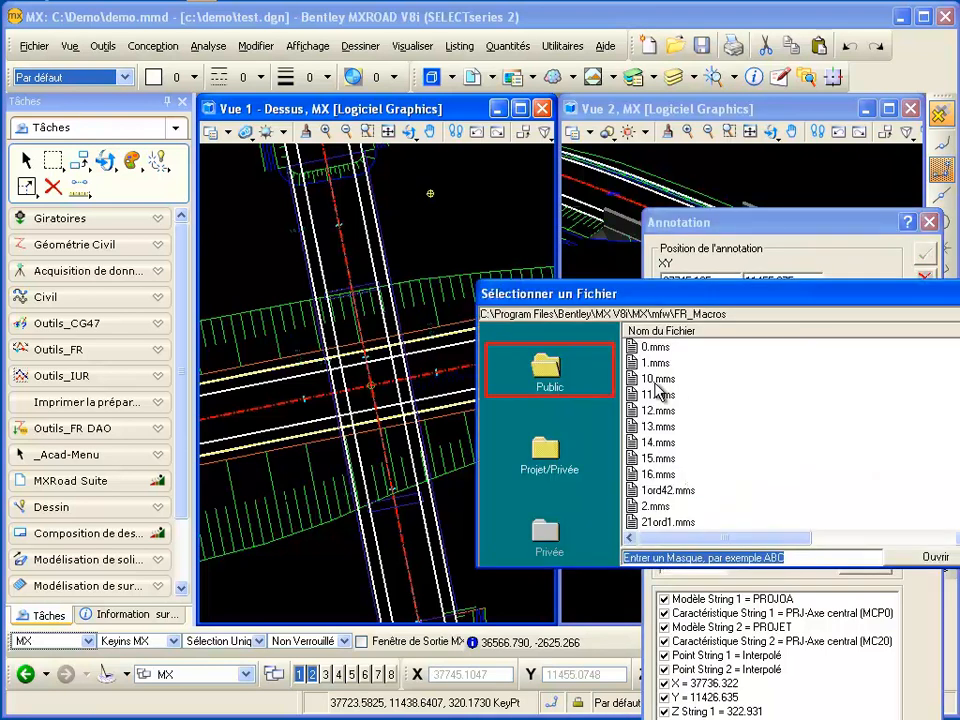
pyautogui.click(657, 380)
pyautogui.write('bore')
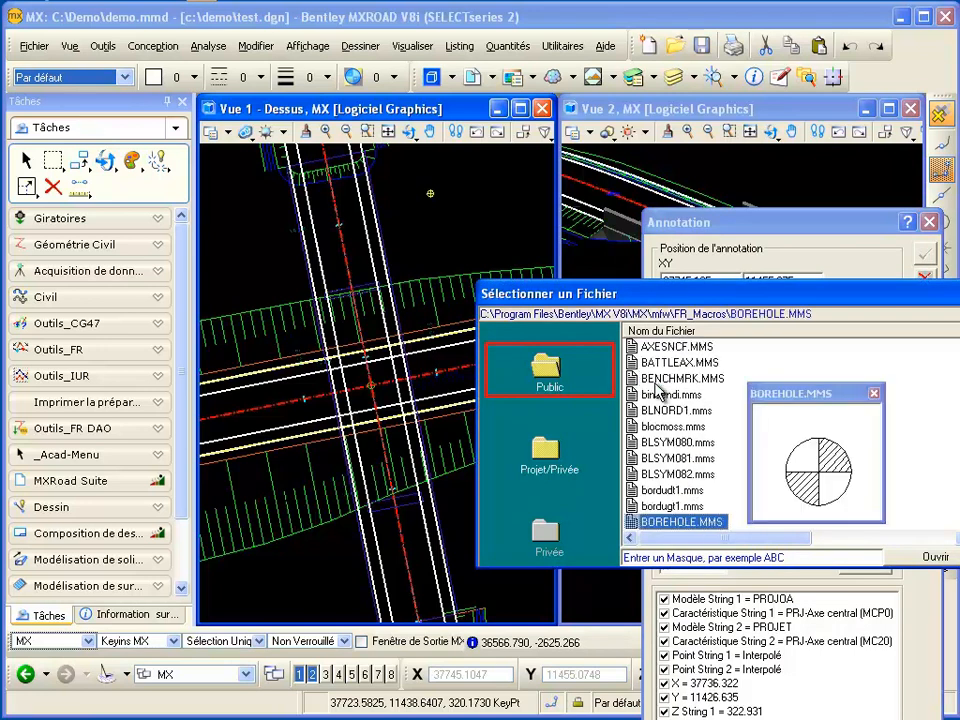
pyautogui.click(936, 557)
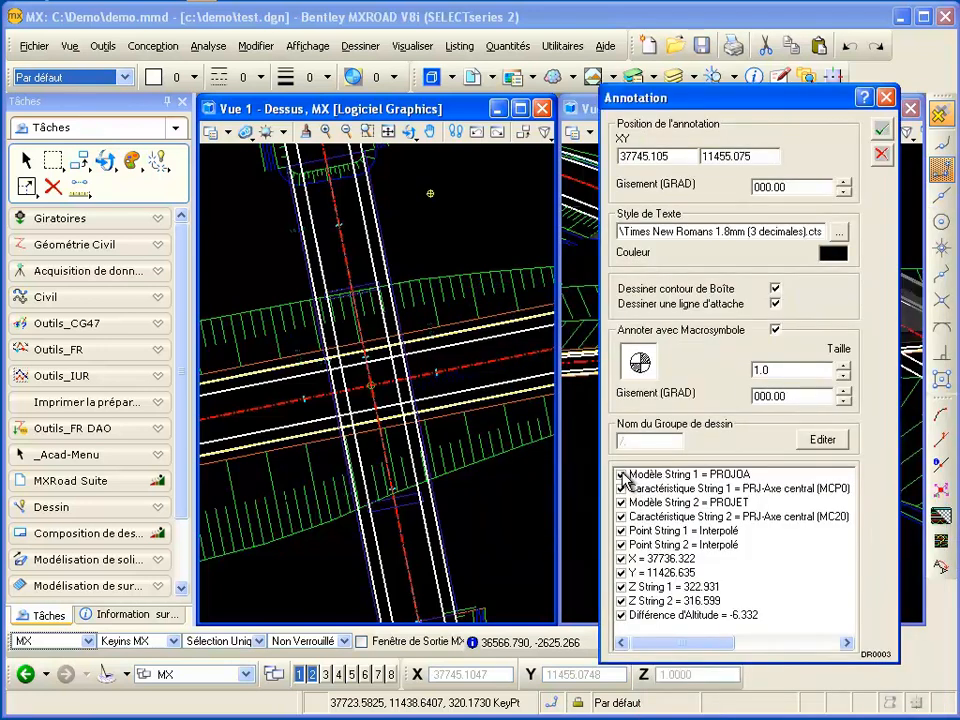
# Exclude the model, point and radius properties of both strings from the annotation and draw it in the plan
pyautogui.click(621, 475)
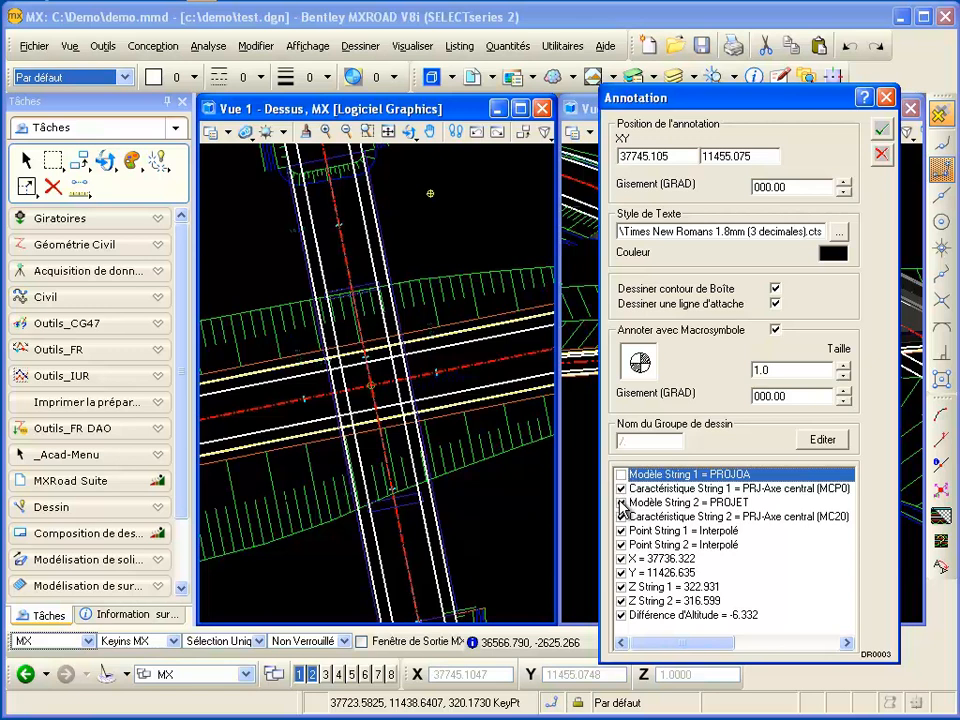
pyautogui.click(621, 503)
pyautogui.click(621, 531)
pyautogui.click(621, 545)
pyautogui.click(847, 643)
pyautogui.click(621, 503)
pyautogui.click(621, 545)
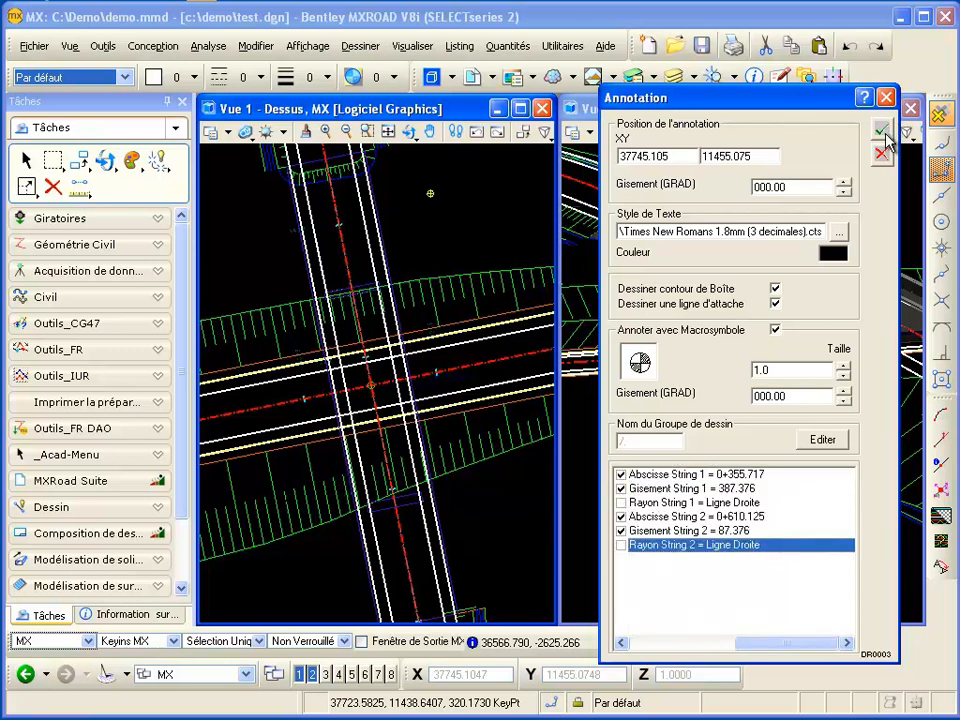
pyautogui.click(881, 131)
# Reposition the annotation box farther above the crossing, at about 37744.303, 11467.548, and apply it
pyautogui.moveTo(480, 173); pyautogui.dragTo(387, 227, button='middle')
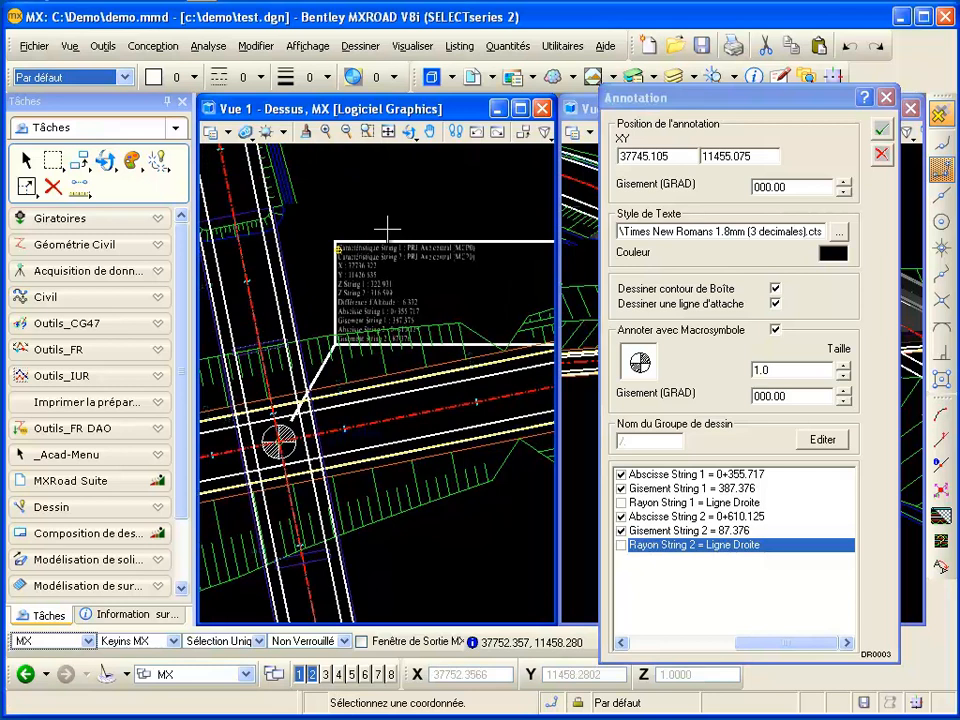
pyautogui.scroll(-2, 387, 227)
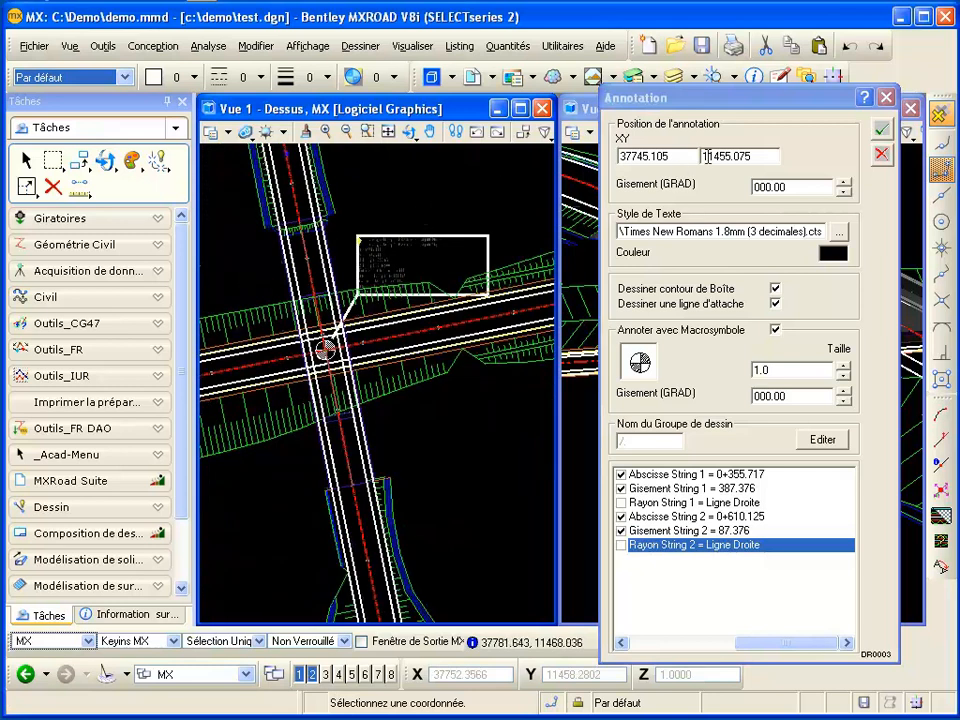
pyautogui.click(356, 192)
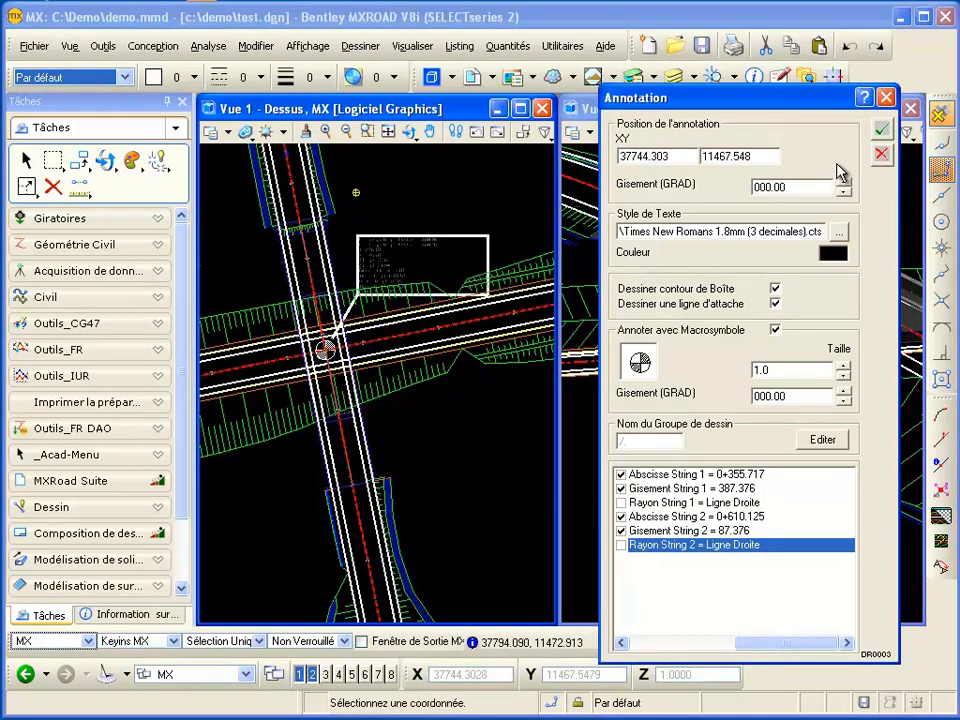
pyautogui.click(884, 133)
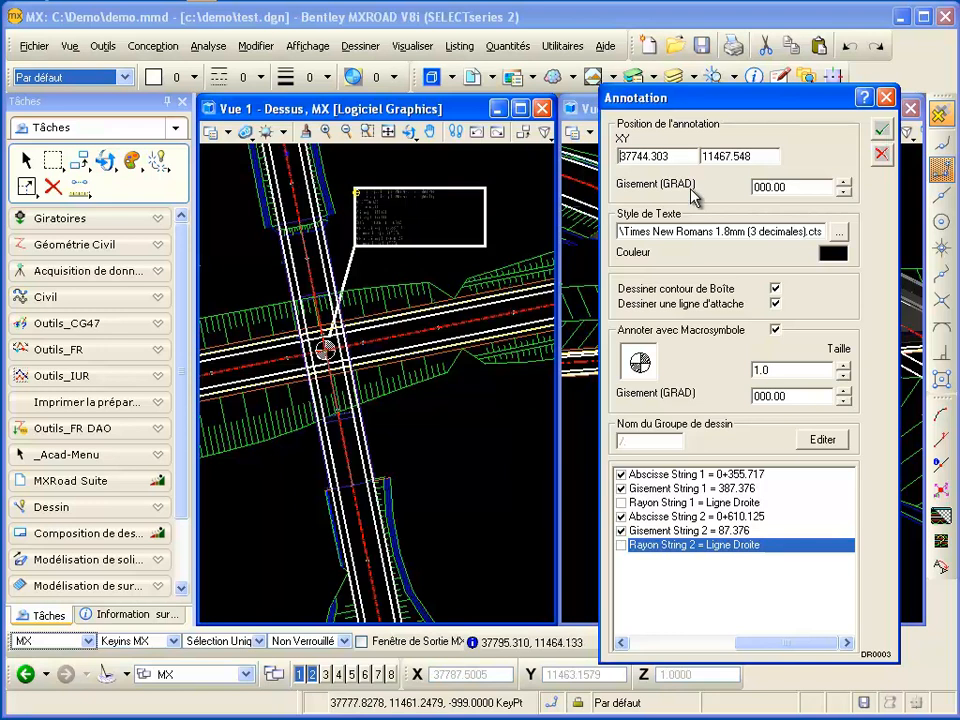
pyautogui.click(881, 129)
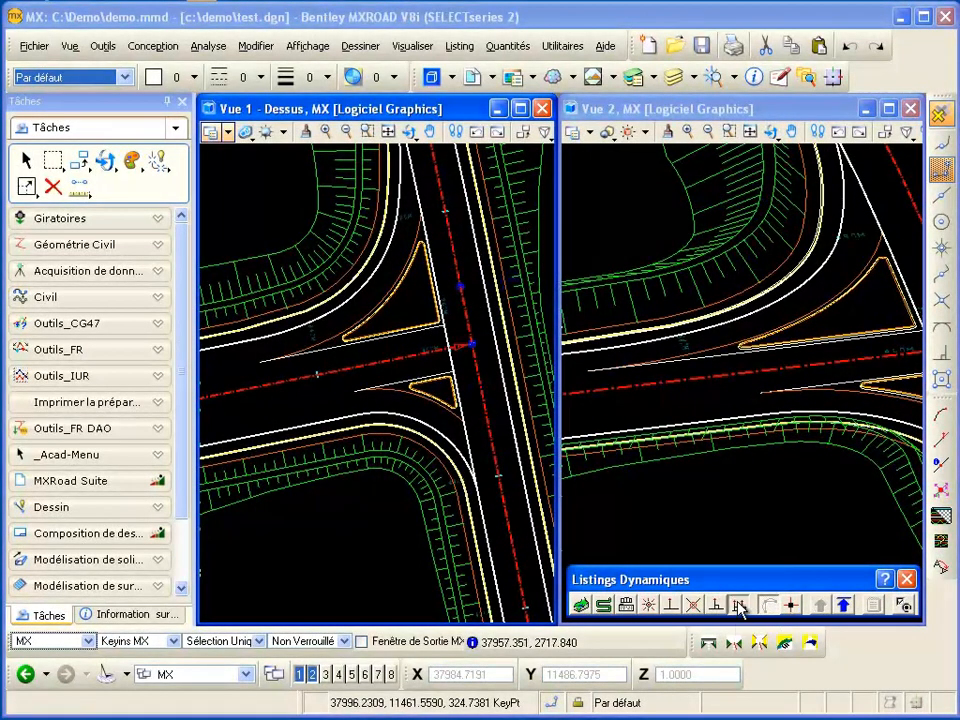
# Start the multiple-normals listing with traffic island curve TL20 as the reference string and outer road edge CE20 as the cut string
pyautogui.click(739, 605)
pyautogui.click(332, 333)
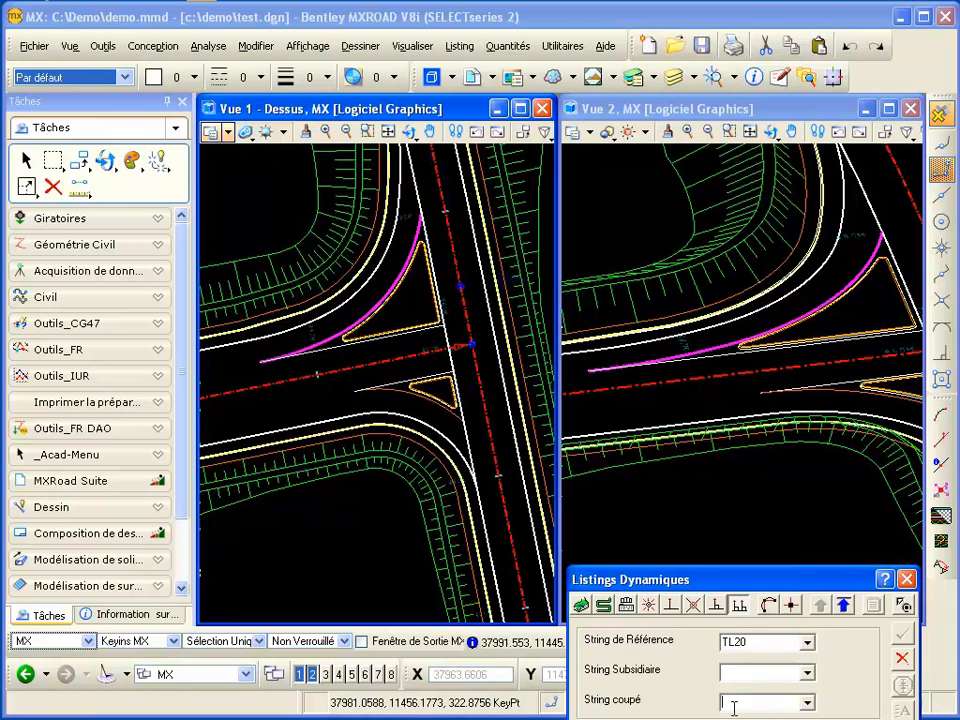
pyautogui.click(330, 310)
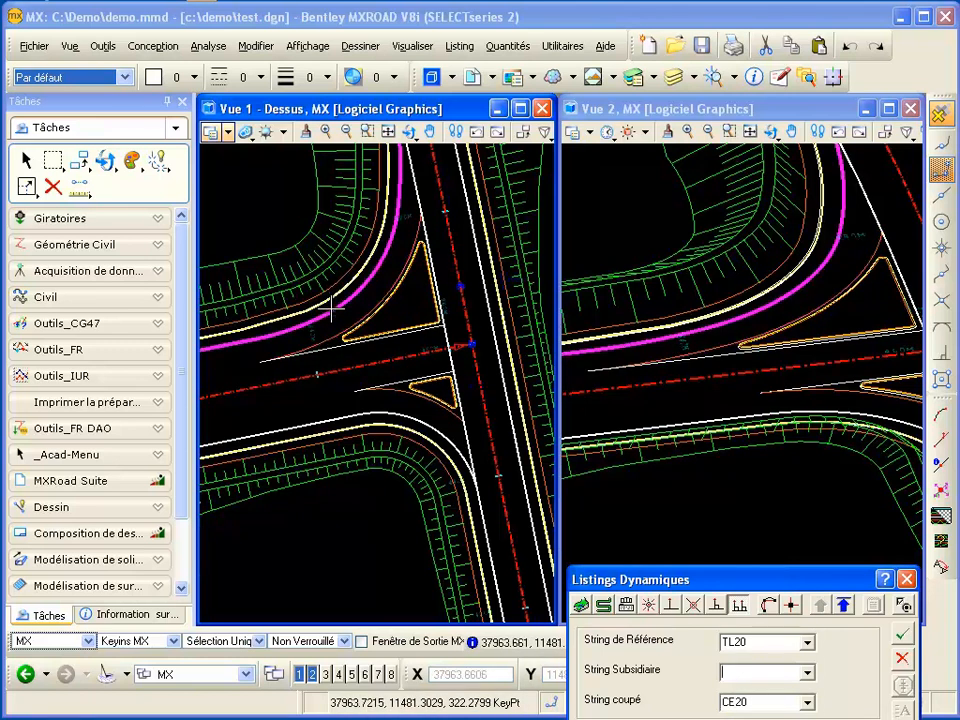
# Limit the listing to the stretch of TL20 from point 5 to a point near the curve's upper end, and generate it
pyautogui.click(767, 604)
pyautogui.rightClick(660, 699)
pyautogui.click(688, 456)
pyautogui.click(294, 344)
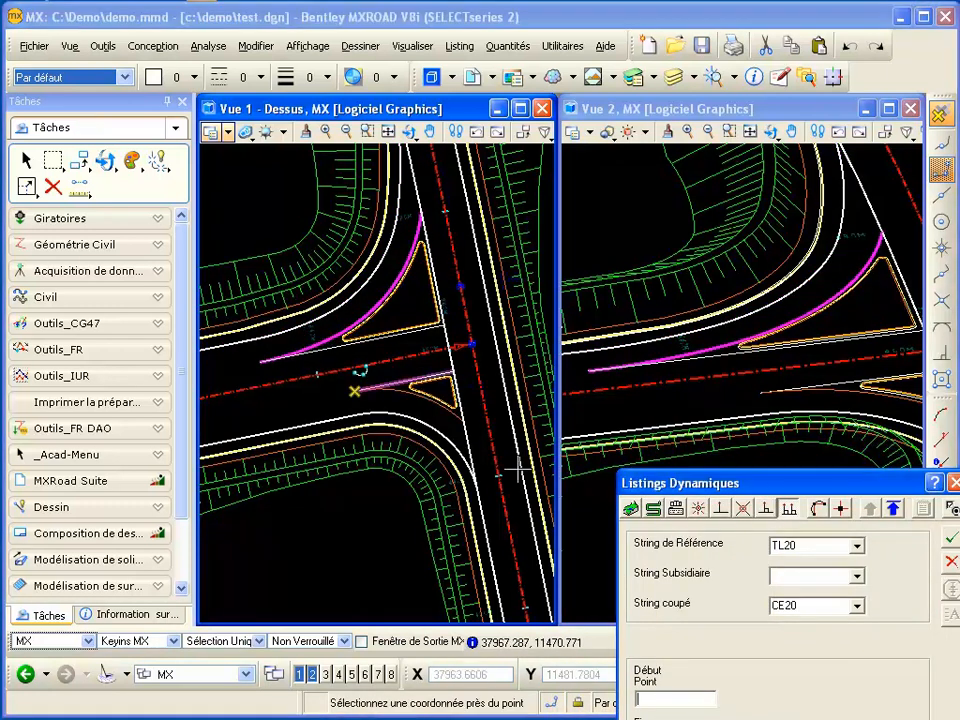
pyautogui.rightClick(657, 718)
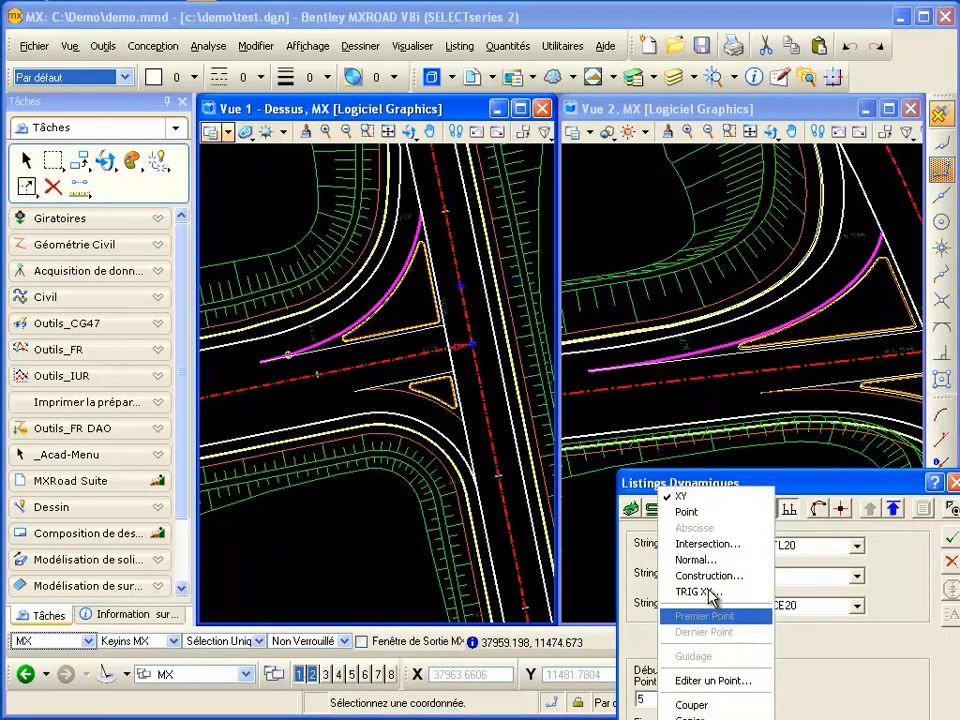
pyautogui.click(699, 511)
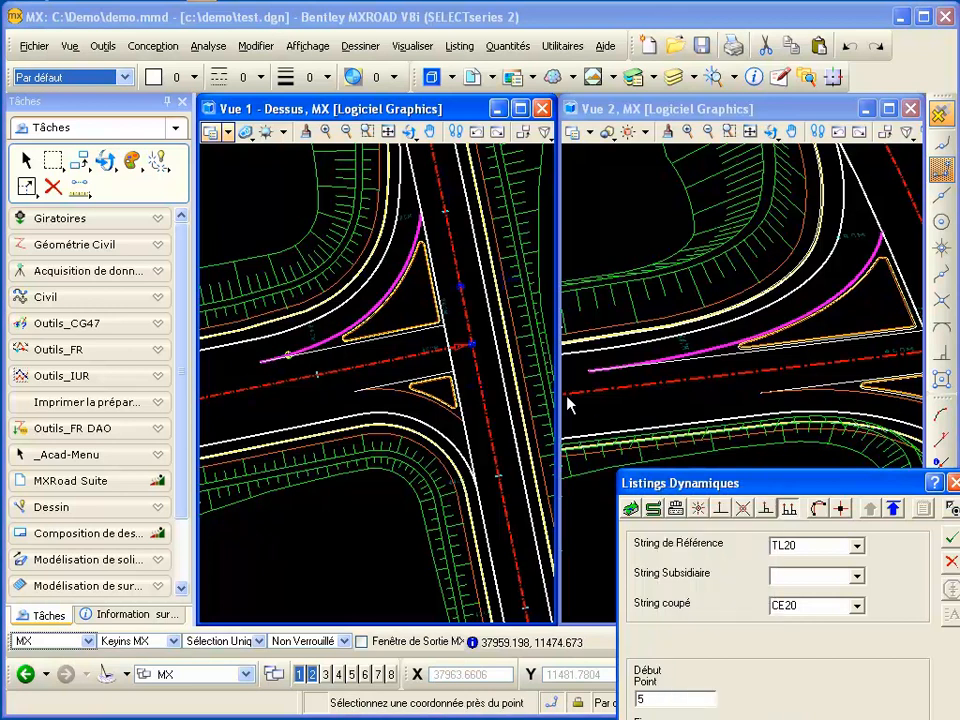
pyautogui.click(417, 233)
pyautogui.click(948, 537)
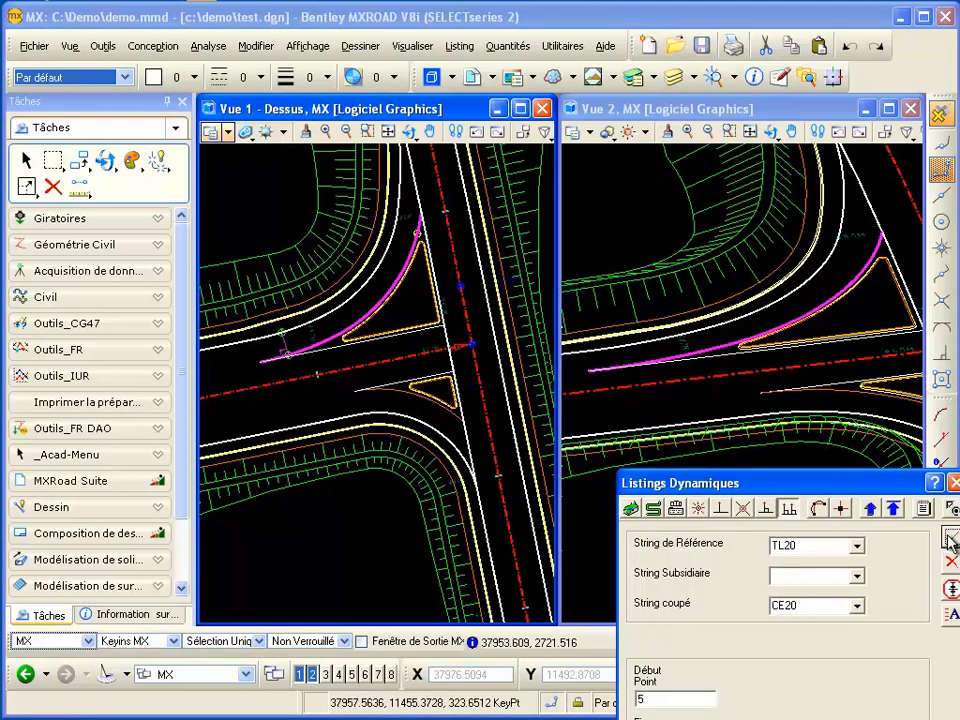
# Step through the listed normals between TL20 and CE20 until normal 18 is current
pyautogui.click(812, 475)
pyautogui.click(812, 475)
pyautogui.click(812, 475)
pyautogui.click(812, 475)
pyautogui.click(812, 475)
pyautogui.click(812, 475)
pyautogui.click(812, 475)
pyautogui.click(812, 475)
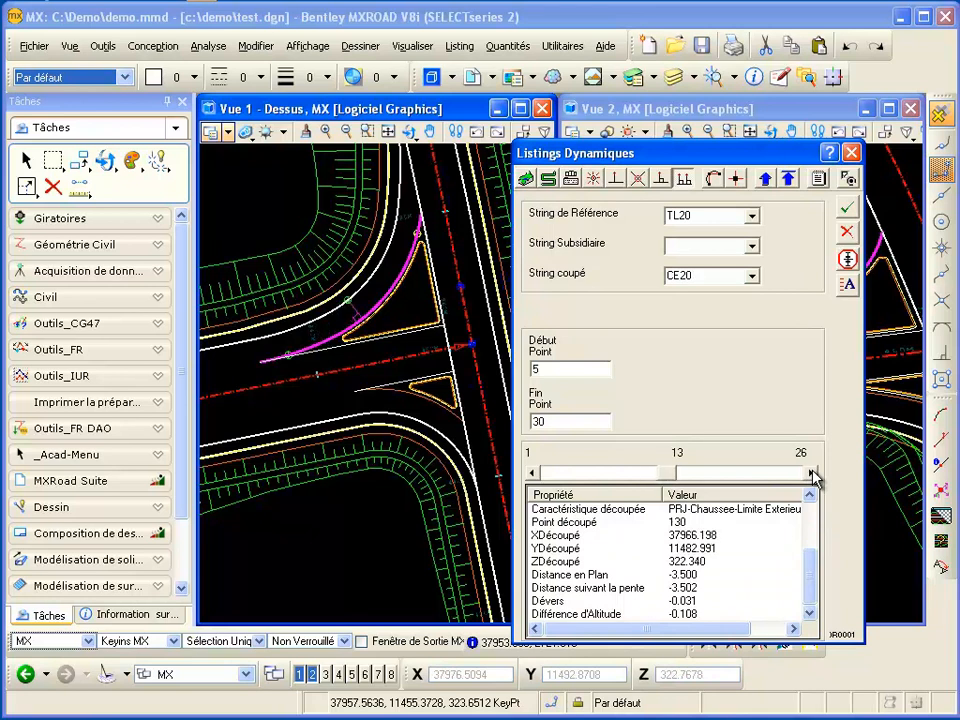
pyautogui.click(812, 475)
pyautogui.click(812, 475)
pyautogui.click(812, 475)
pyautogui.click(812, 475)
pyautogui.click(812, 475)
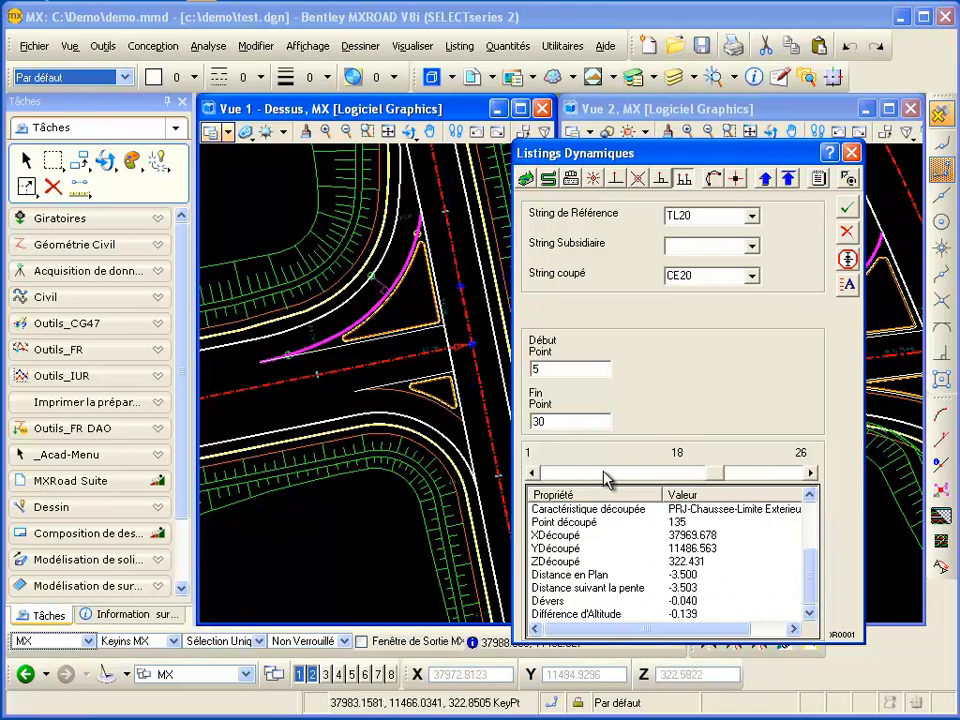
# Place an annotation for normal 18 at 37949.715, 11498.922, keeping only the Distance en Plan and Dévers properties
pyautogui.click(848, 288)
pyautogui.click(236, 192)
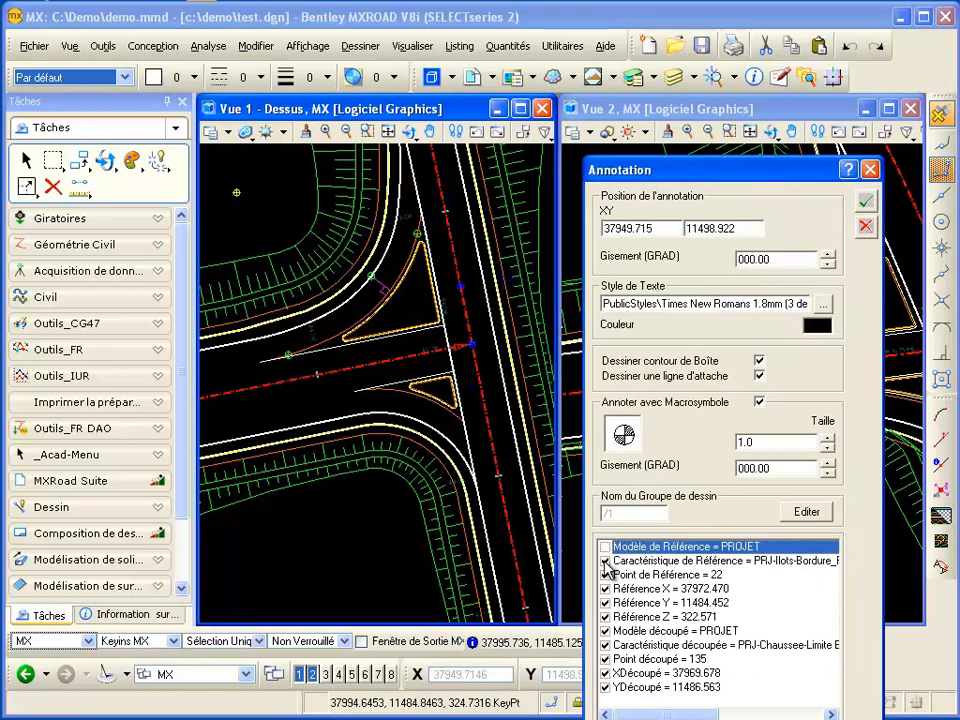
pyautogui.scroll(-4, 606, 560)
pyautogui.click(605, 546)
pyautogui.click(605, 575)
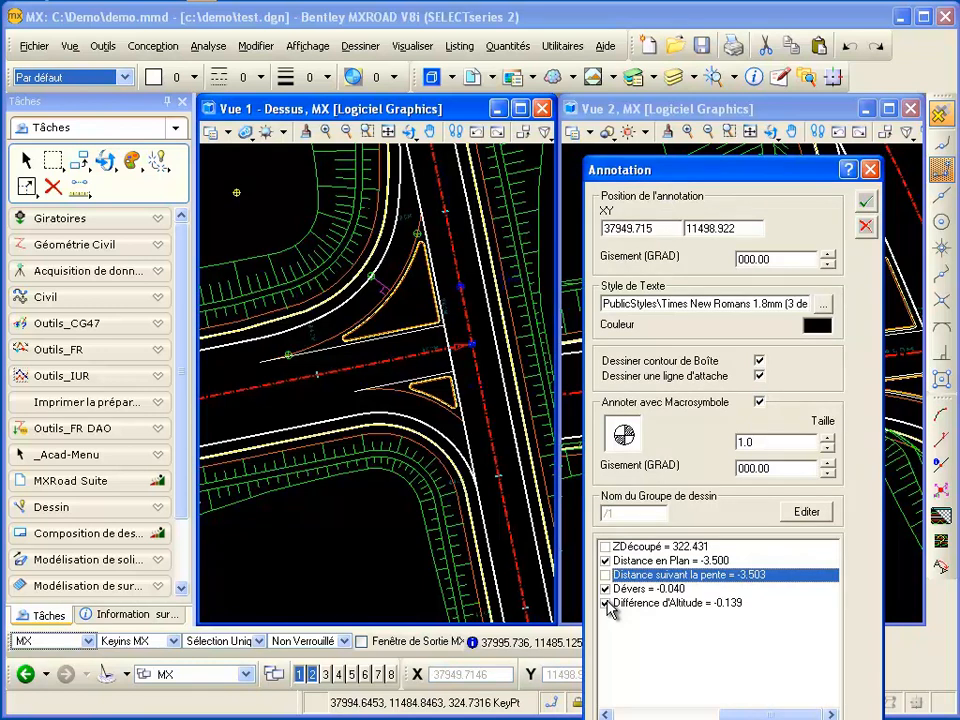
pyautogui.click(605, 603)
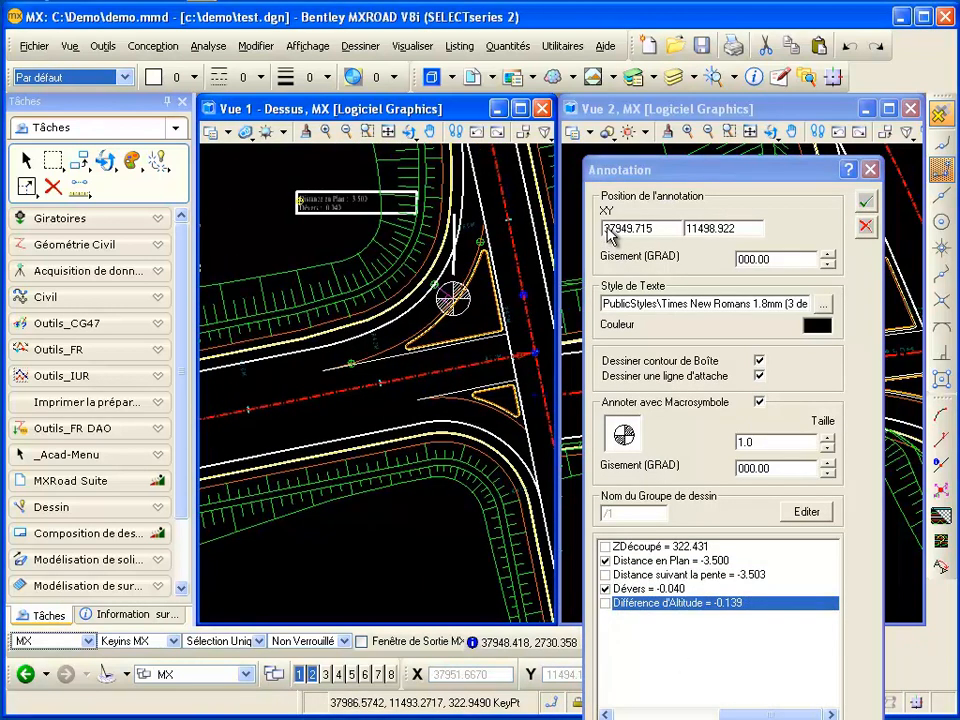
# Reposition the annotation box at 37942.323, 11497.389, set its bearing to 100 grad and apply it
pyautogui.click(250, 212)
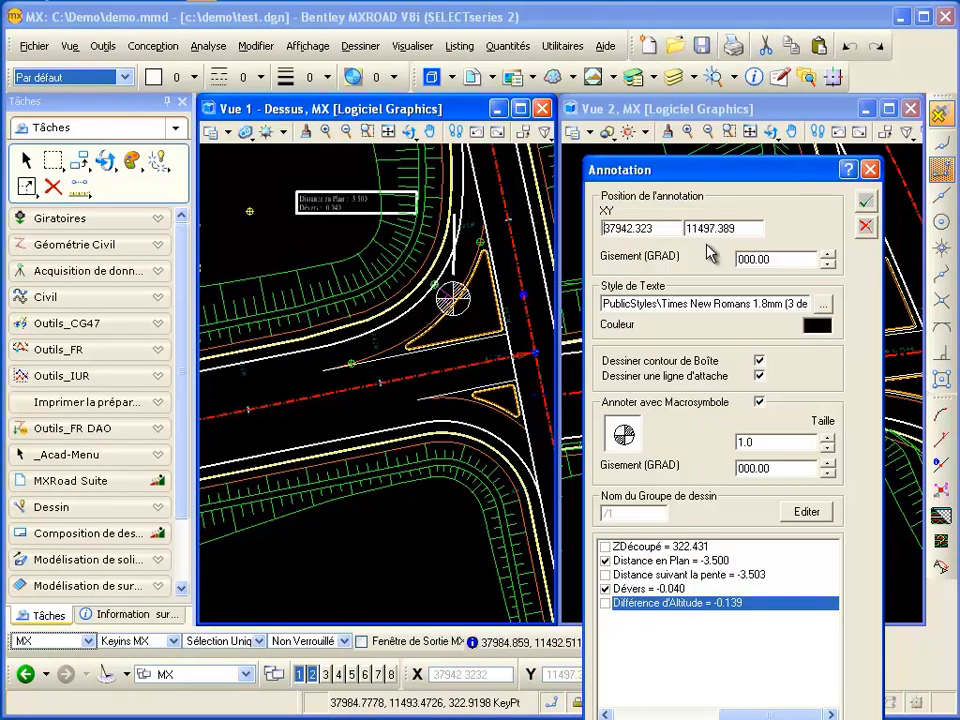
pyautogui.doubleClick(781, 256)
pyautogui.write('100')
pyautogui.click(657, 228)
pyautogui.click(866, 201)
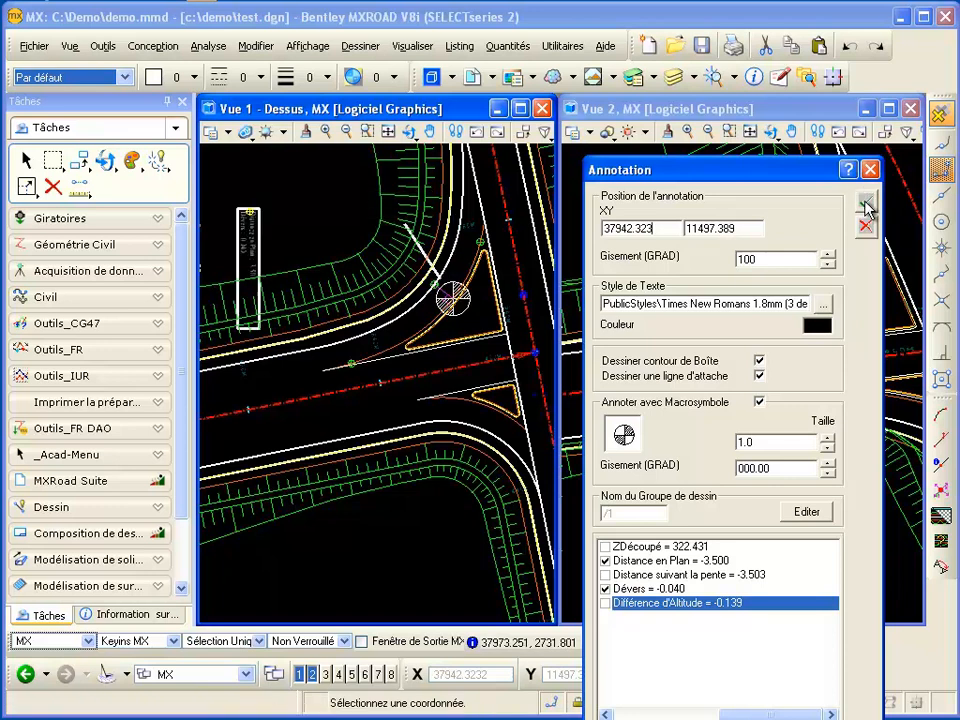
pyautogui.click(866, 203)
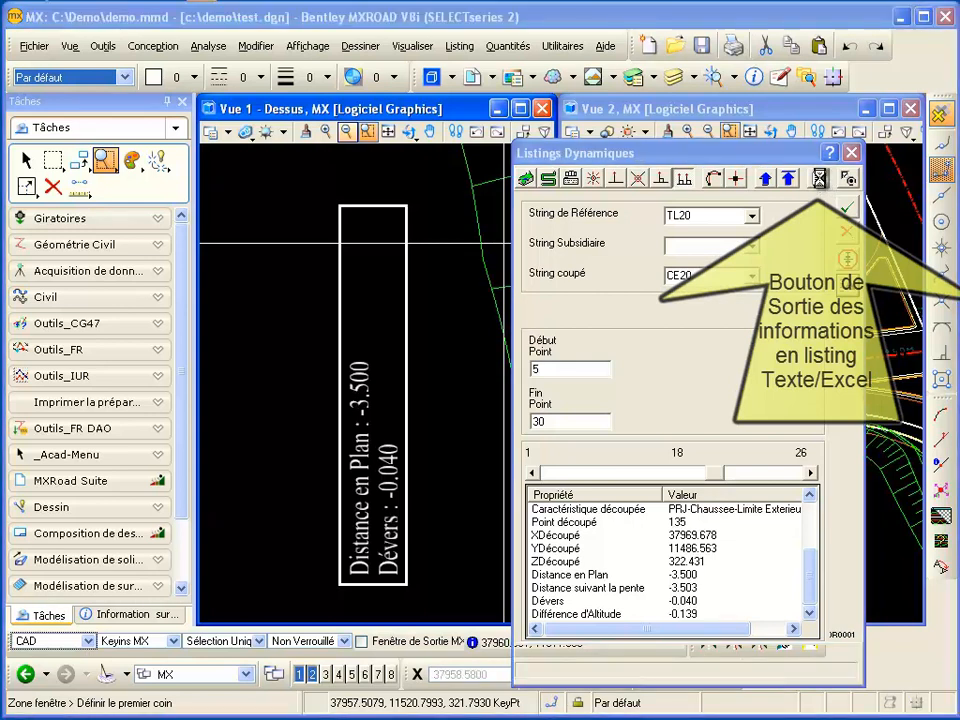
# Export the normals listing to the text file Devers_Sortie_CarrefourT.txt in the Demo folder and view it in Notepad
pyautogui.click(821, 180)
pyautogui.click(938, 511)
pyautogui.moveTo(895, 485); pyautogui.dragTo(681, 470)
pyautogui.write('Devers')
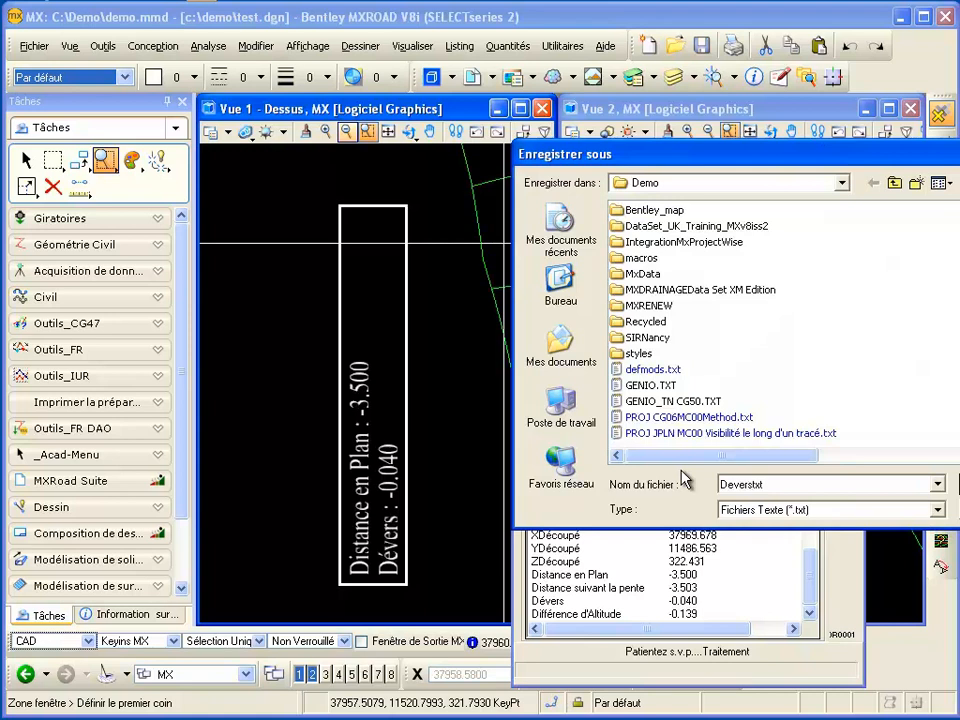
pyautogui.write('_Sortie_Carrefour1.')
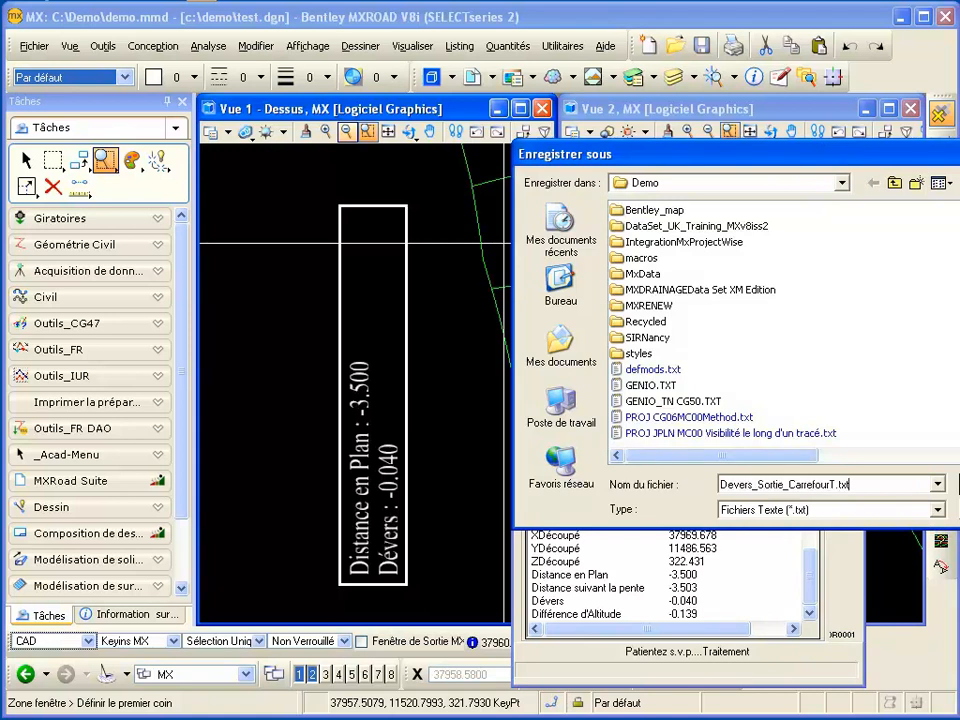
pyautogui.press('Return')
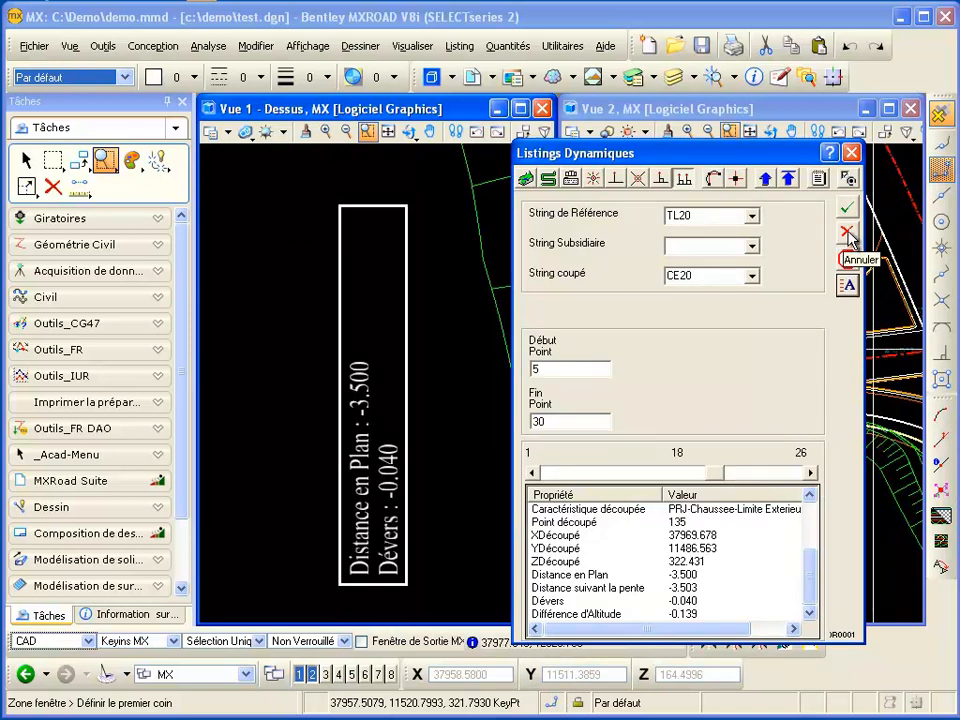
pyautogui.click(848, 235)
pyautogui.click(34, 46)
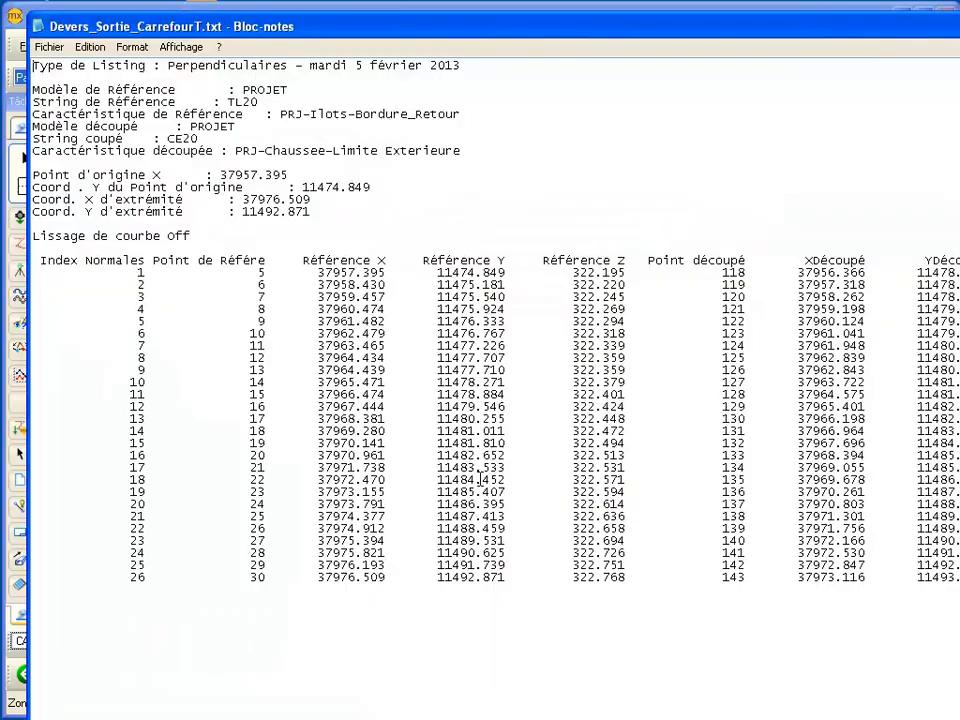
# Switch to Excel and import Devers_Sortie_CarrefourT.txt as delimited text with the tab separator and Standard column format
pyautogui.moveTo(198, 688); pyautogui.dragTo(160, 657)
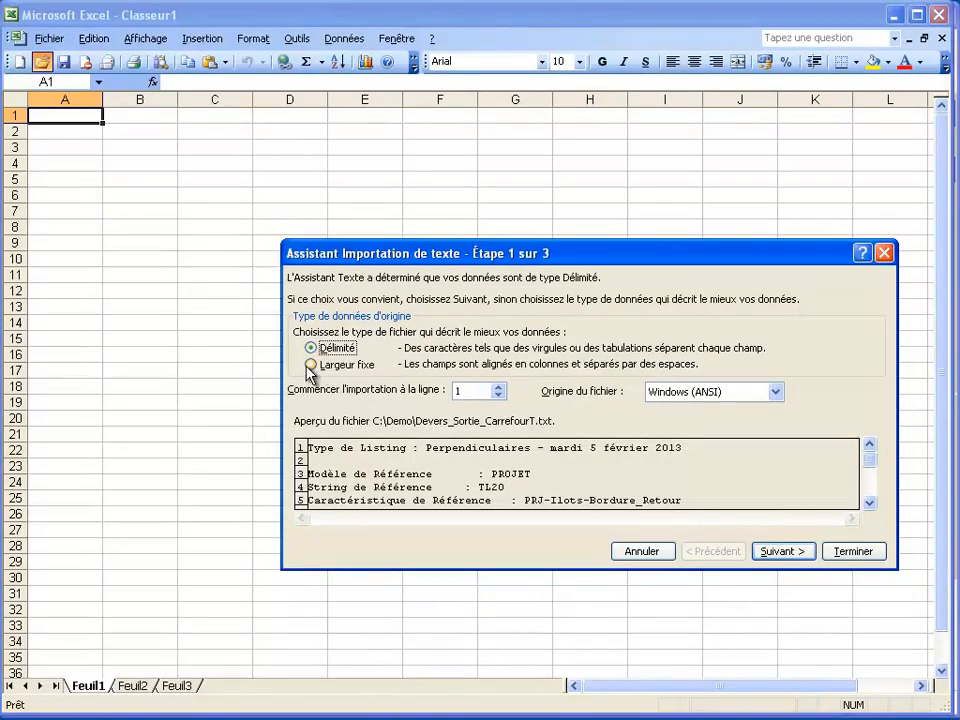
pyautogui.click(788, 556)
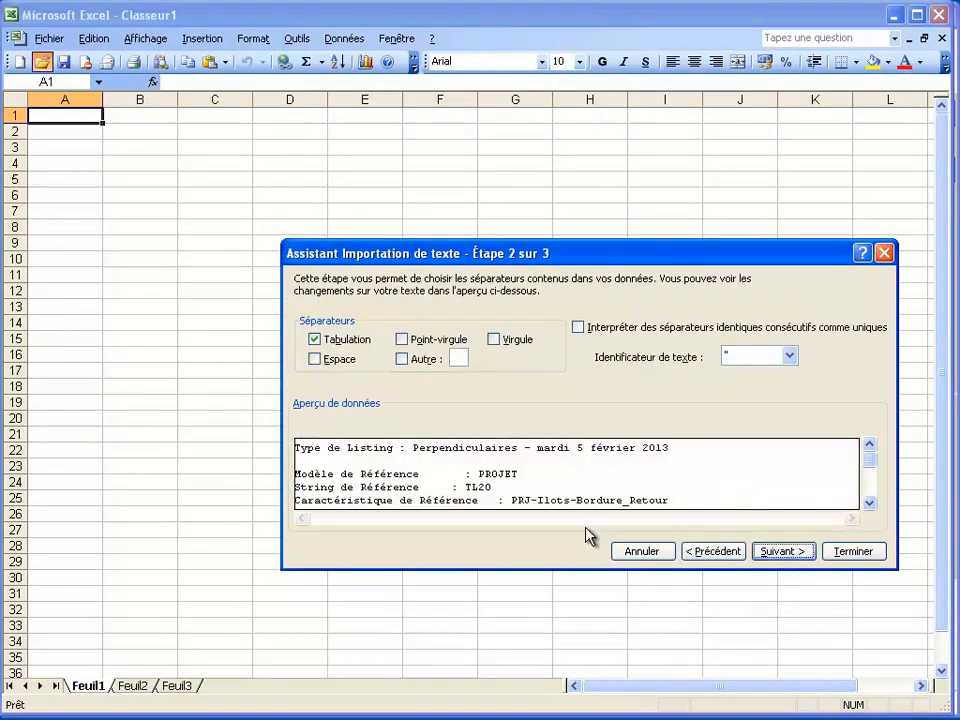
pyautogui.click(790, 553)
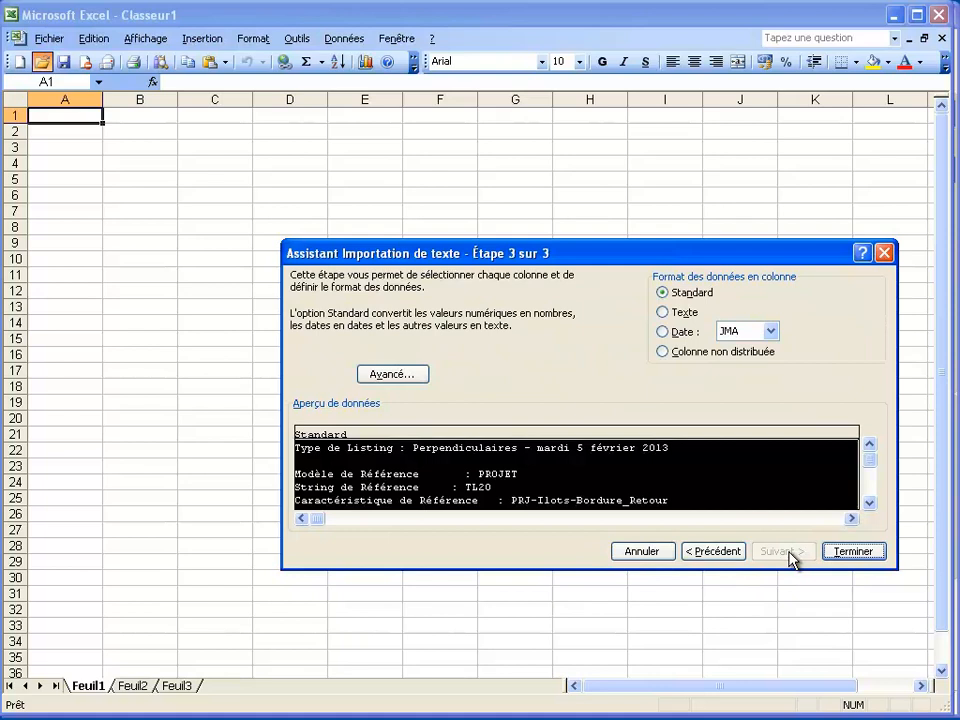
pyautogui.click(852, 552)
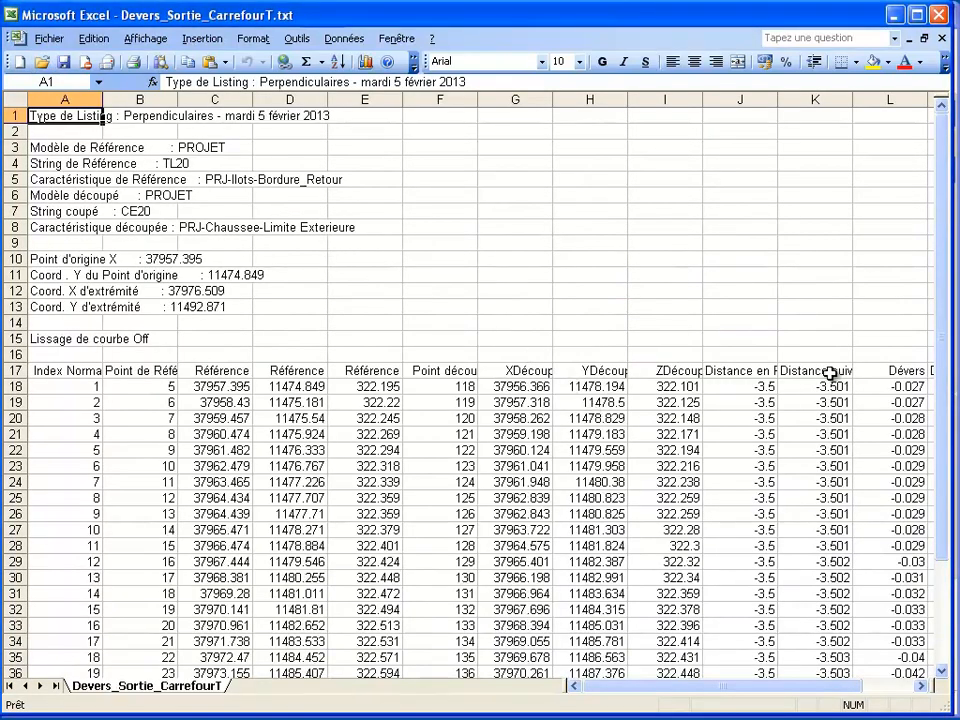
pyautogui.moveTo(624, 690)
pyautogui.mouseDown()
pyautogui.moveTo(706, 687)
pyautogui.moveTo(606, 686)
pyautogui.mouseUp()
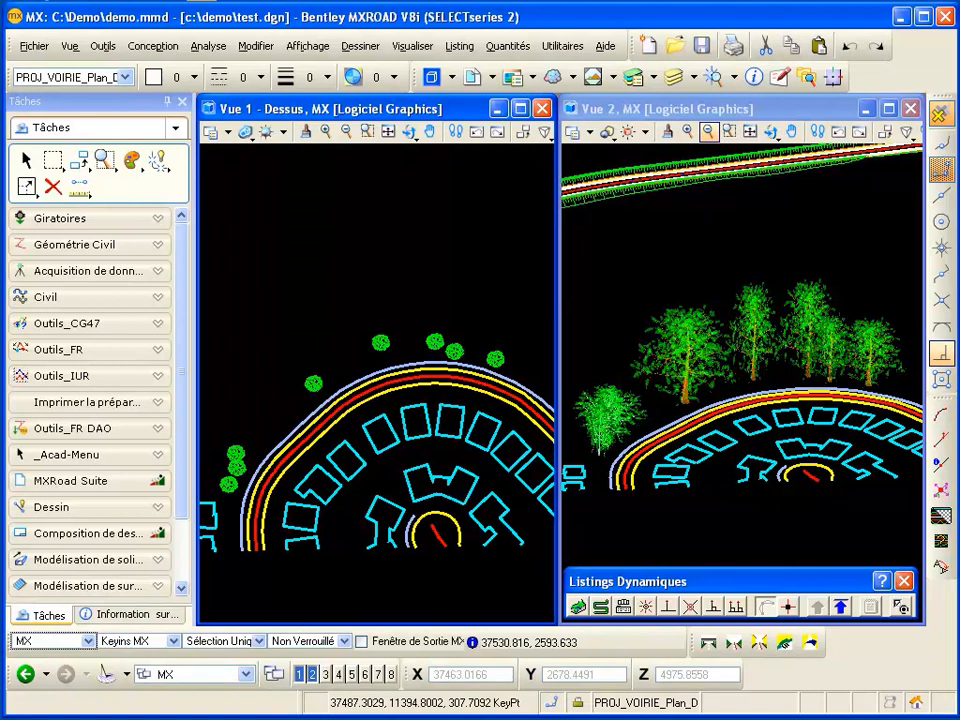
# Start a perpendiculars listing in MXROAD with tree string PA50 as the reference string and road string C002 as the cut string
pyautogui.click(713, 606)
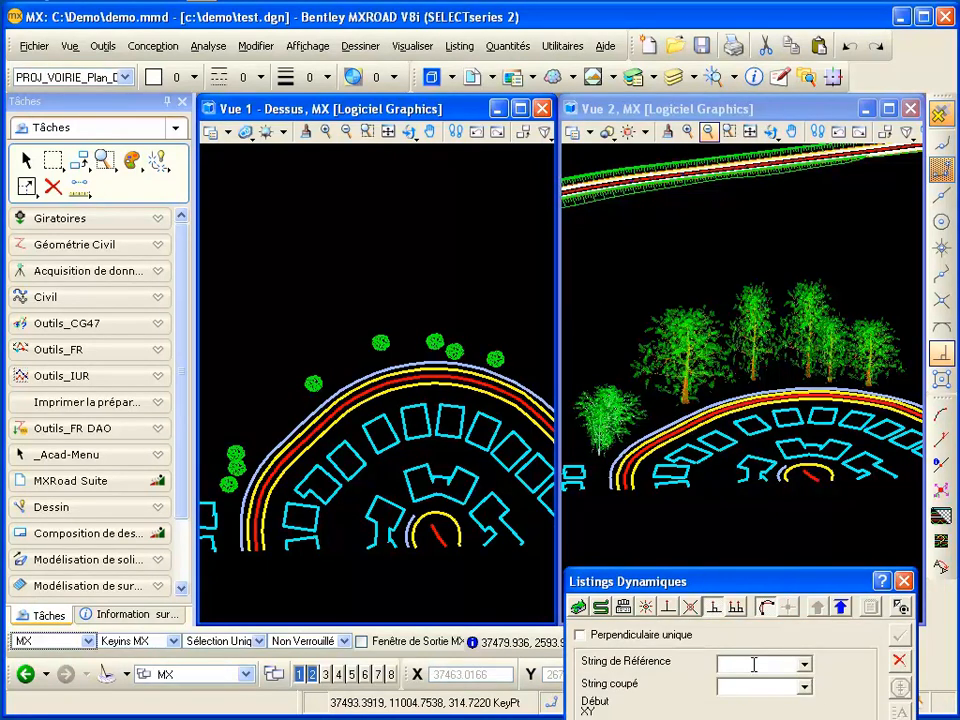
pyautogui.moveTo(690, 583); pyautogui.dragTo(704, 301)
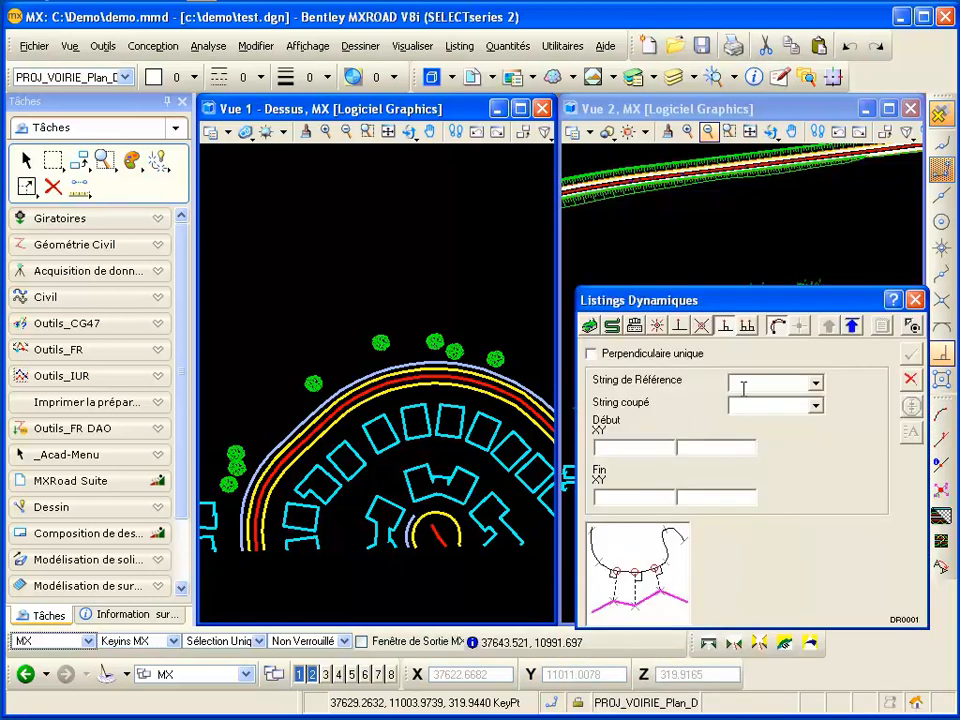
pyautogui.click(386, 349)
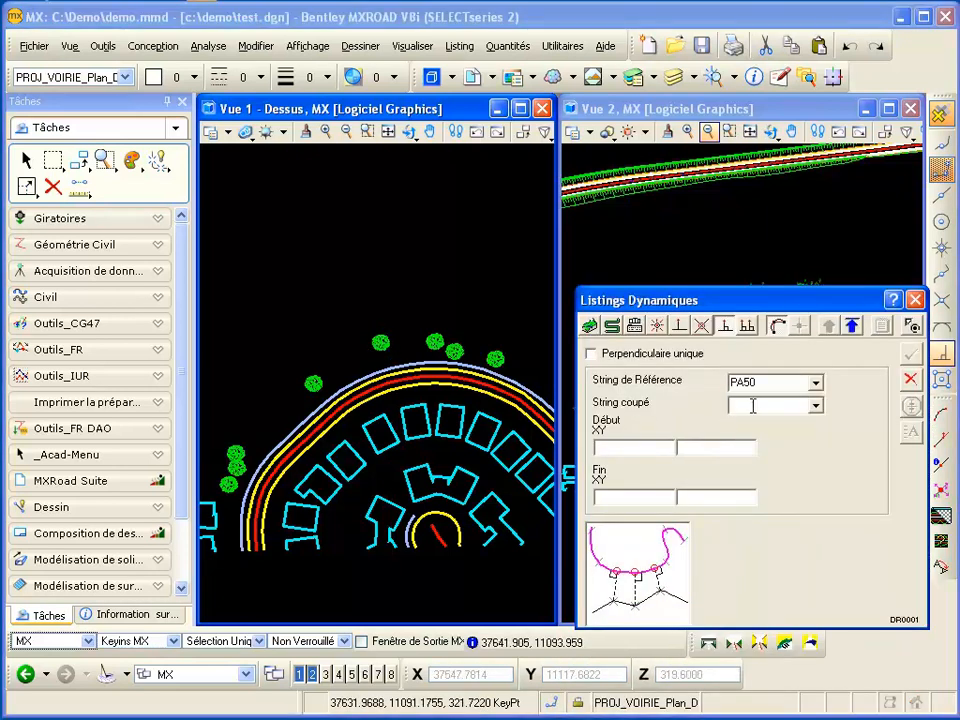
pyautogui.click(379, 375)
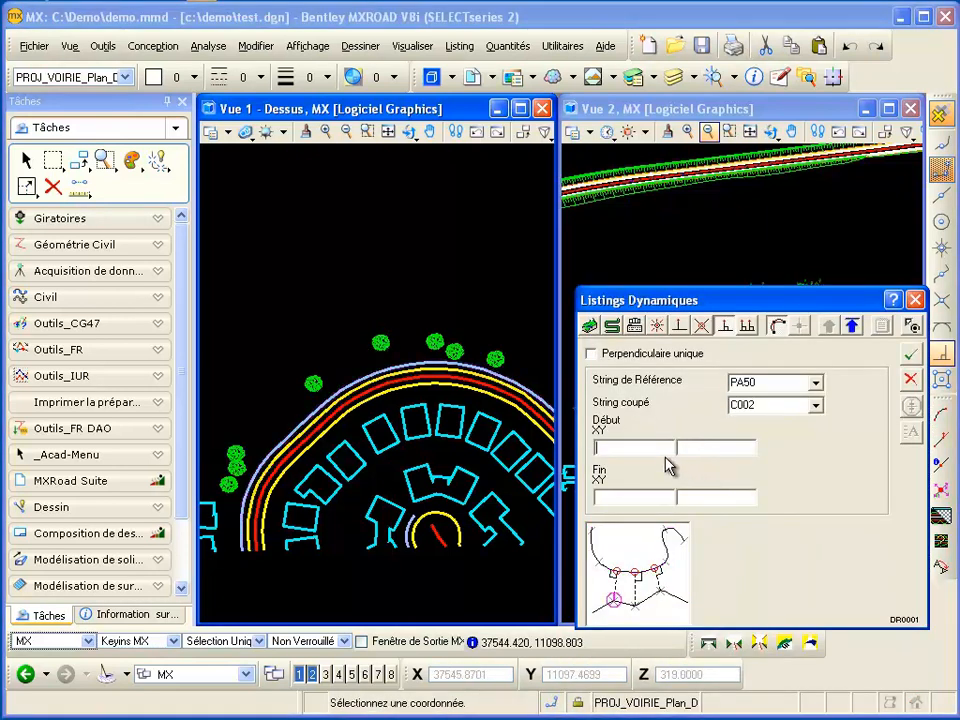
# Limit the listing to PA50 from point 1 to the string's last point, and generate it
pyautogui.rightClick(617, 441)
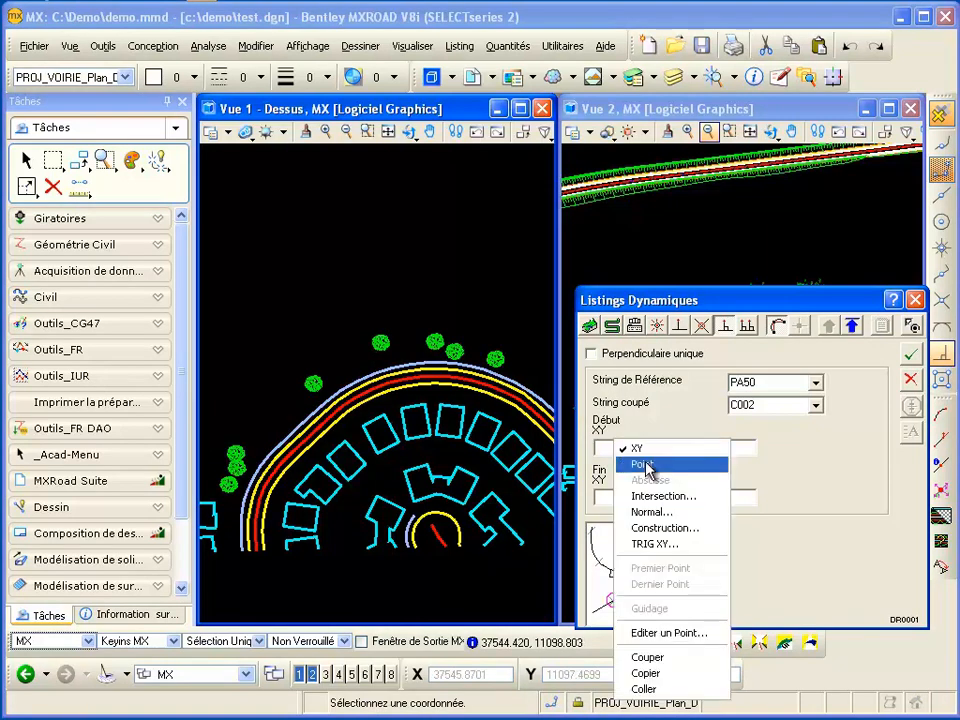
pyautogui.click(643, 463)
pyautogui.rightClick(615, 450)
pyautogui.click(643, 574)
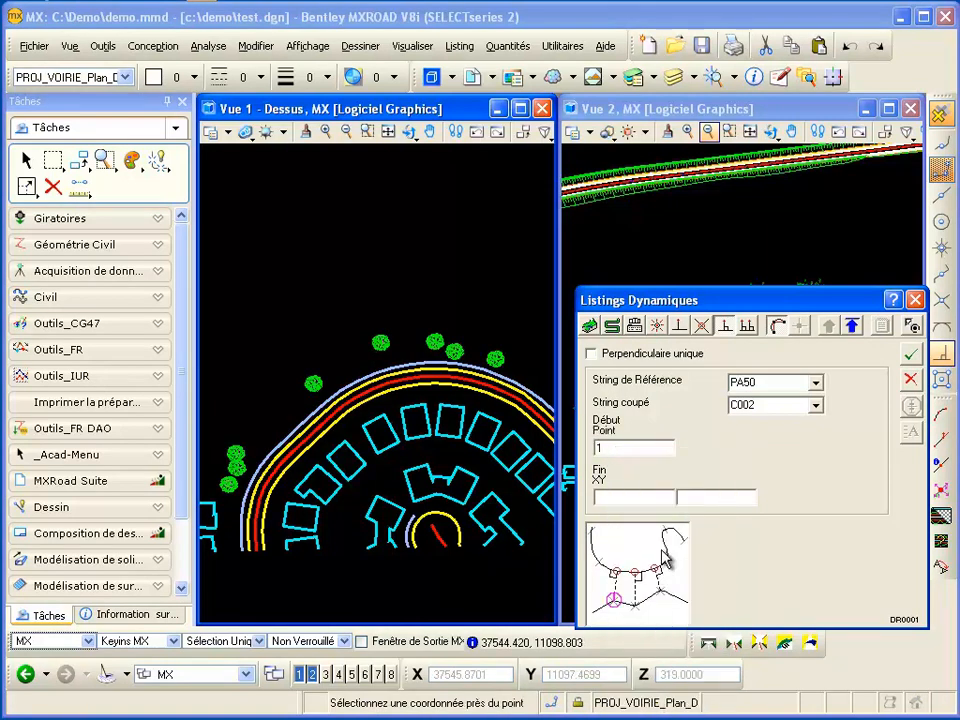
pyautogui.rightClick(623, 500)
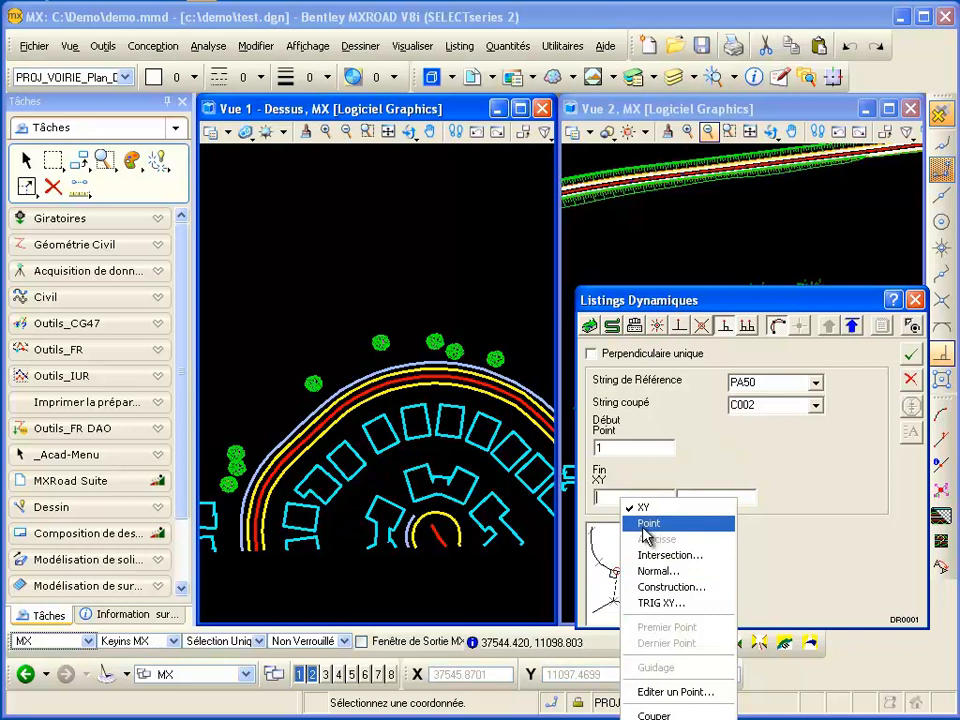
pyautogui.click(643, 522)
pyautogui.click(508, 360)
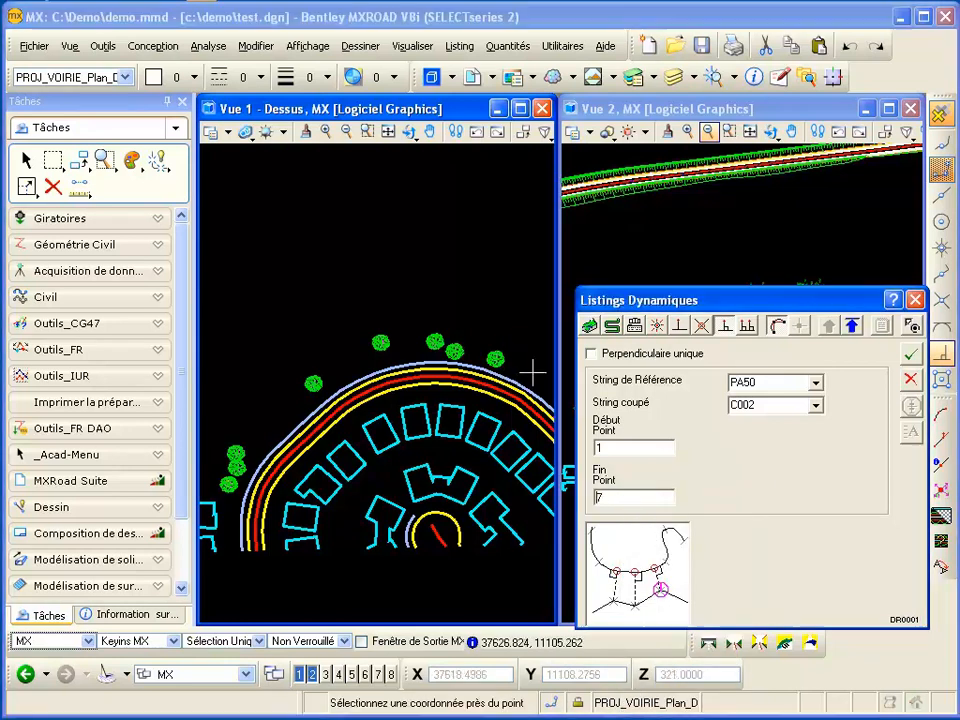
pyautogui.rightClick(628, 498)
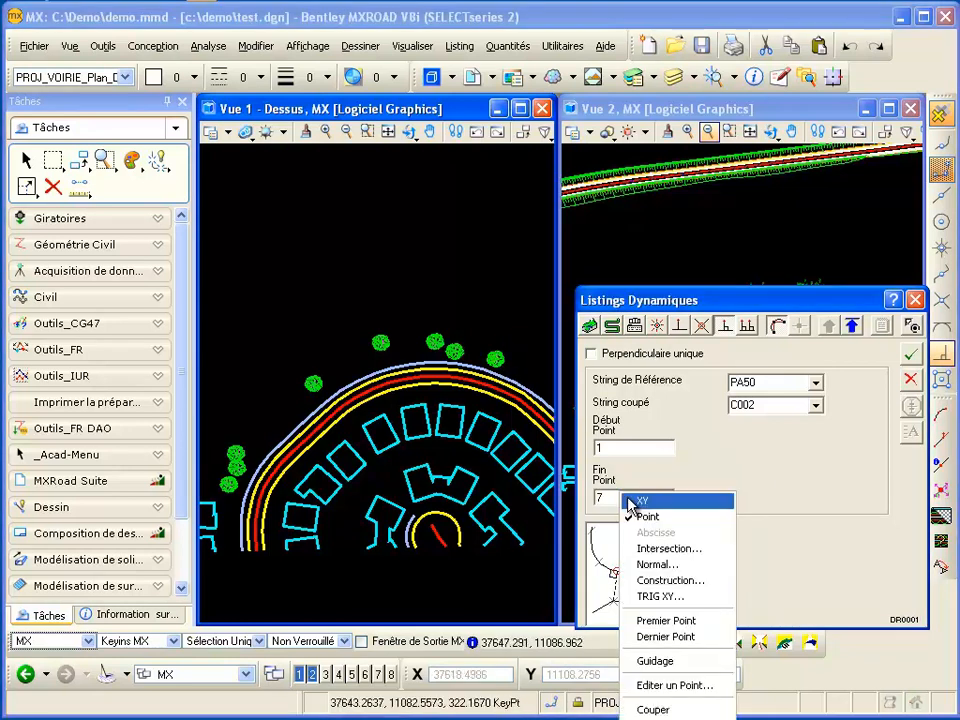
pyautogui.click(681, 636)
# Step through the perpendiculars from the trees to C002, checking their plan distances and height differences, up to perpendicular 8
pyautogui.moveTo(853, 482); pyautogui.dragTo(853, 568)
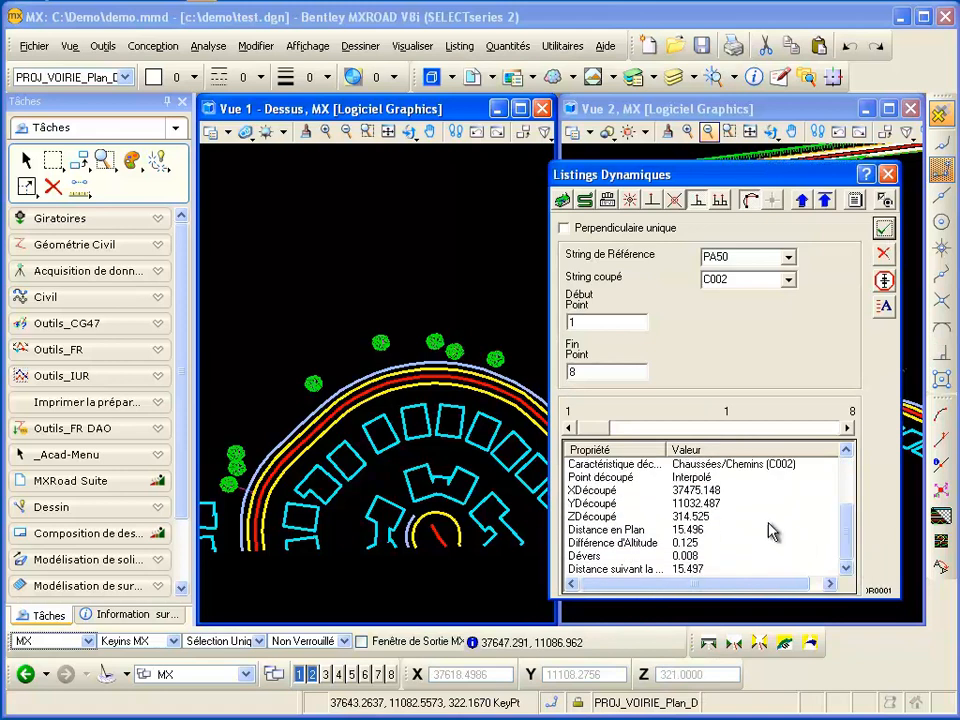
pyautogui.moveTo(668, 450); pyautogui.dragTo(701, 450)
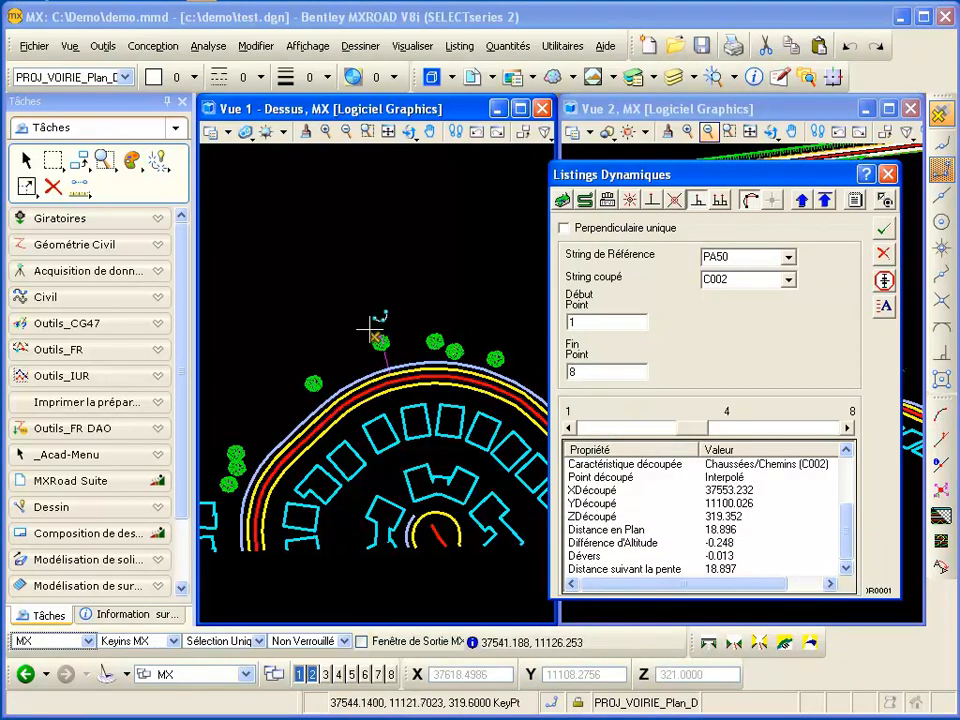
pyautogui.click(848, 428)
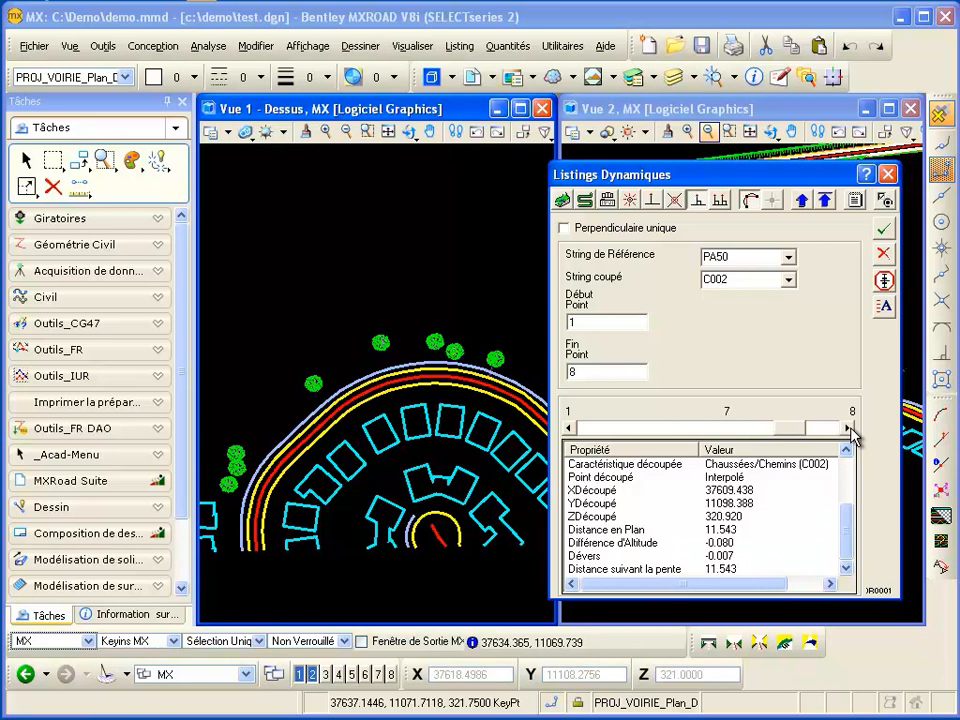
pyautogui.click(848, 428)
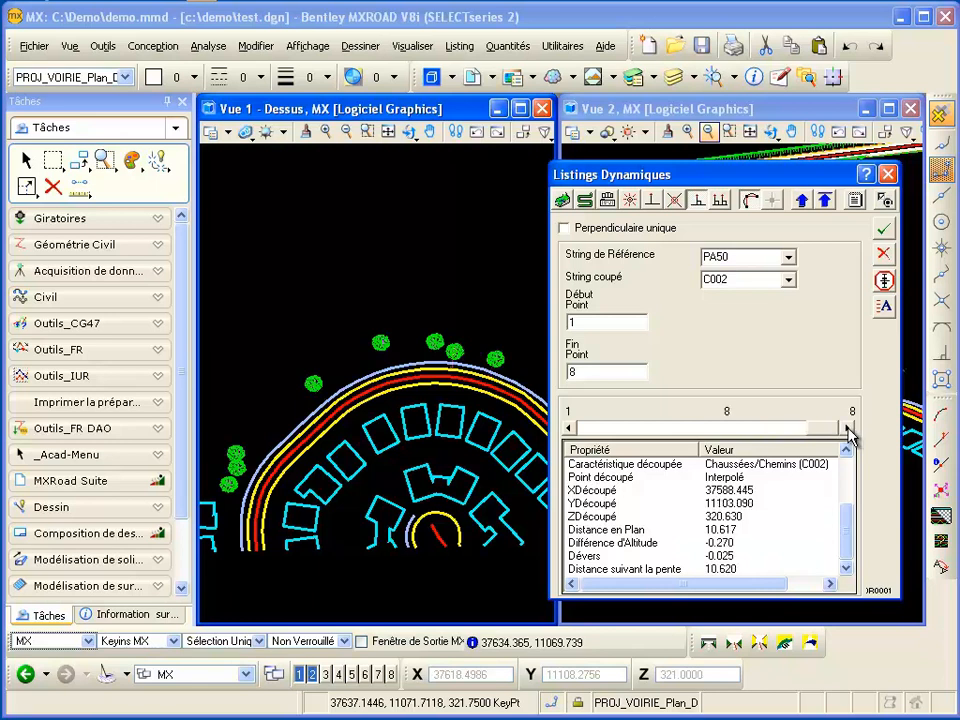
# Annotate perpendicular 8 at 37565.963, 11163.390 with only the reference feature, reference X, Y, Z, plan distance and height difference, then close the annotation
pyautogui.click(884, 305)
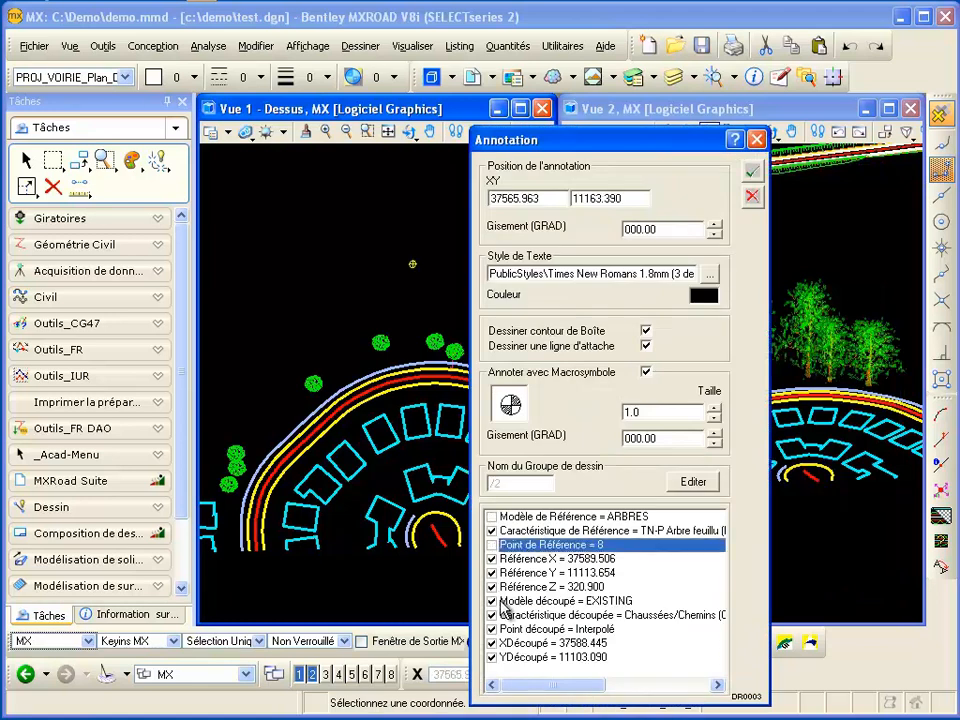
pyautogui.click(492, 602)
pyautogui.click(492, 616)
pyautogui.click(658, 685)
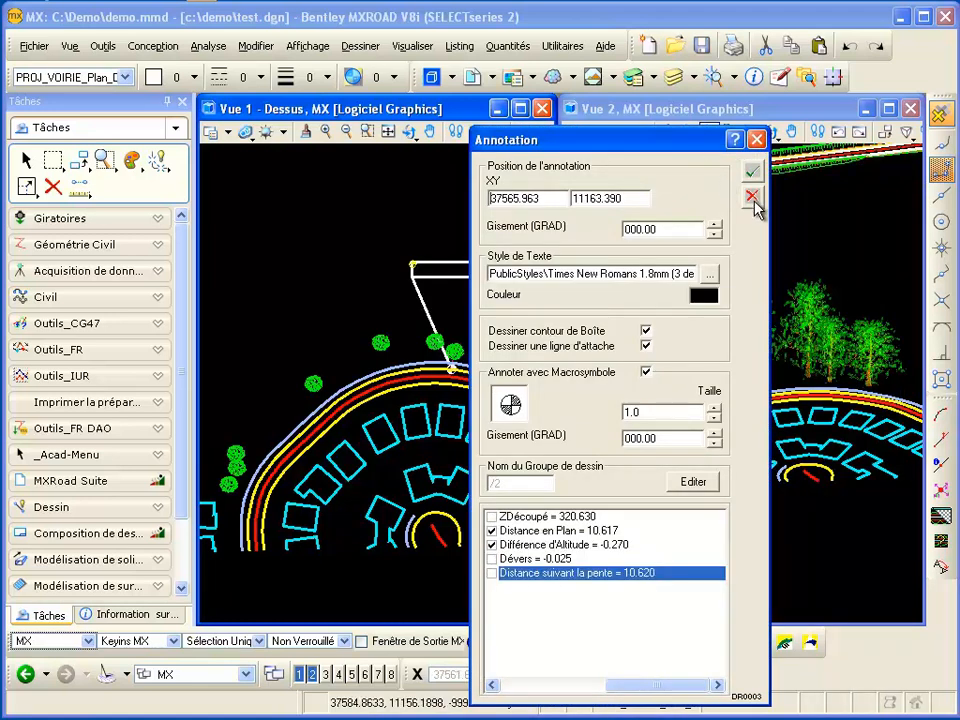
pyautogui.click(754, 199)
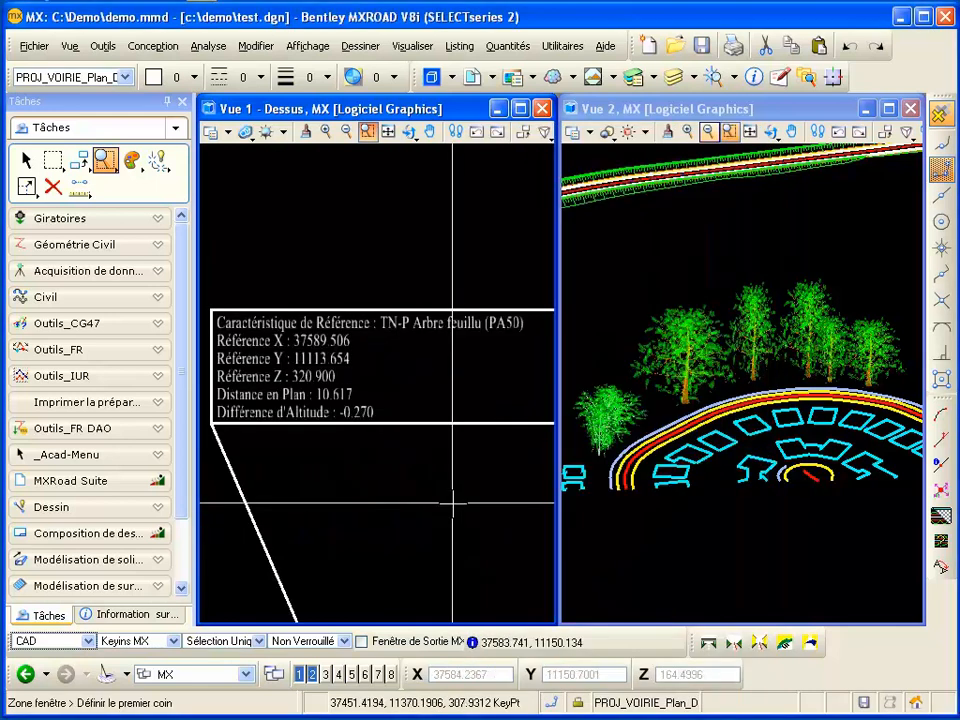
pyautogui.scroll(-5, 435, 390)
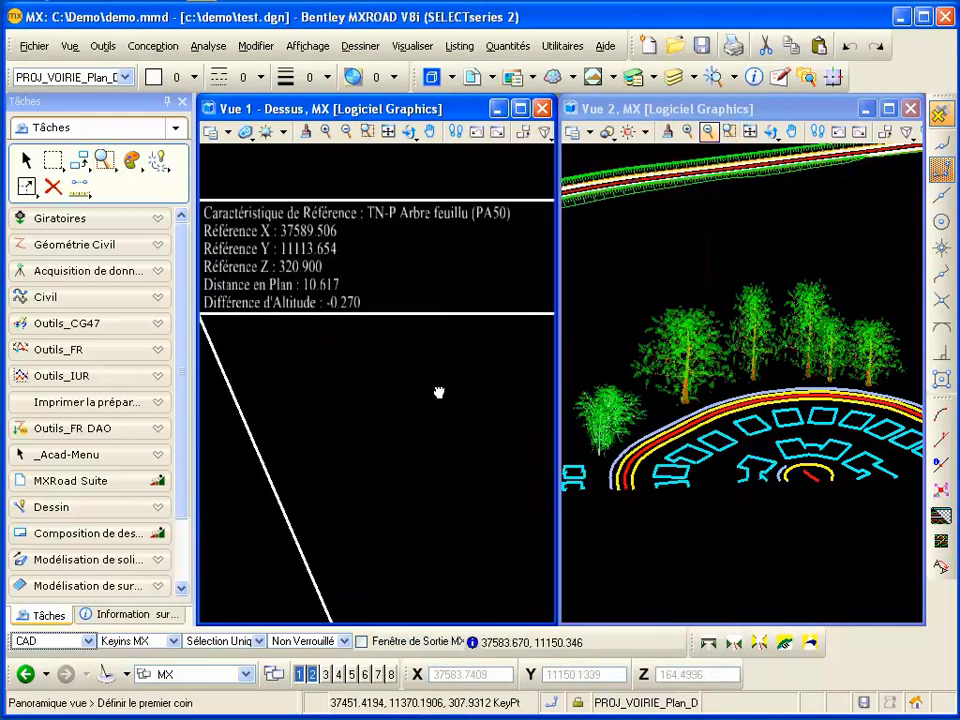
pyautogui.scroll(-2, 430, 382)
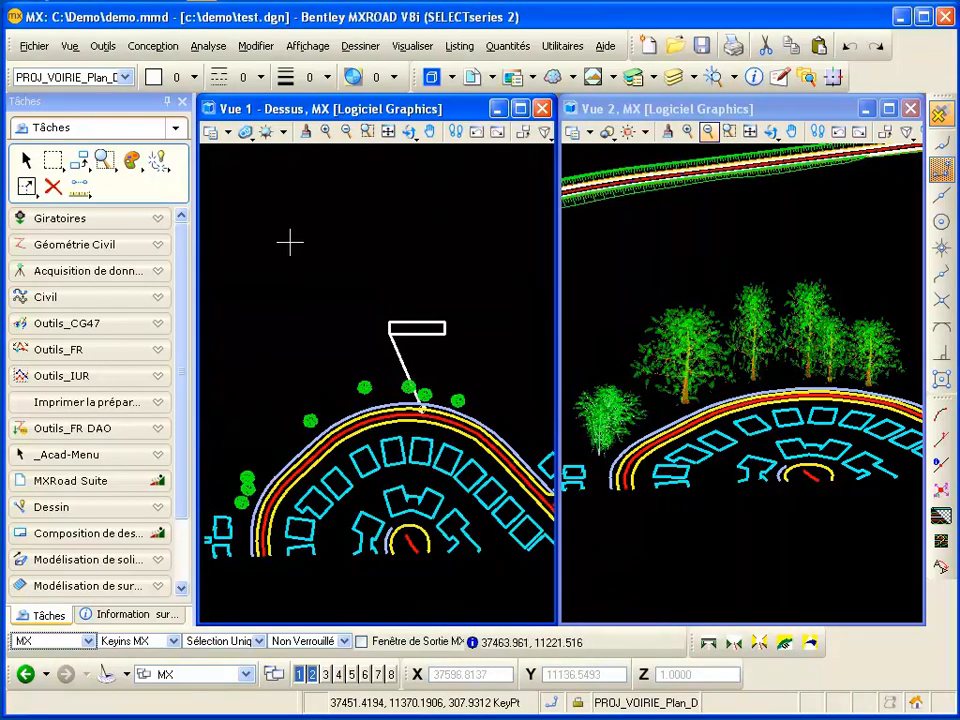
# Measure the point-to-point distance from the tree left of the annotation leader to the outer yellow road edge C002
pyautogui.click(88, 196)
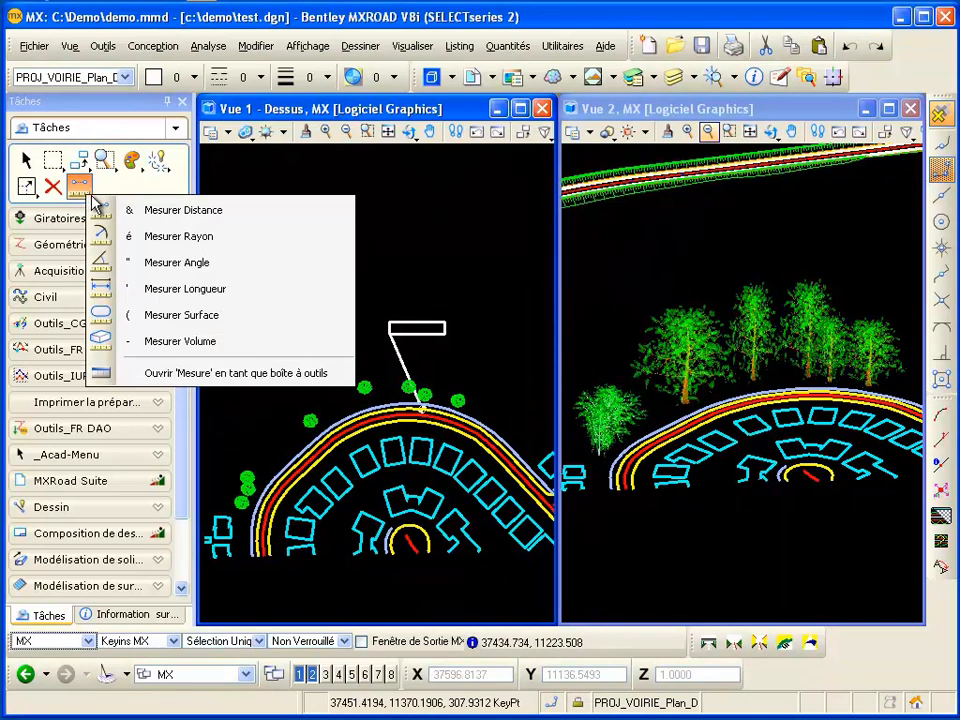
pyautogui.click(215, 210)
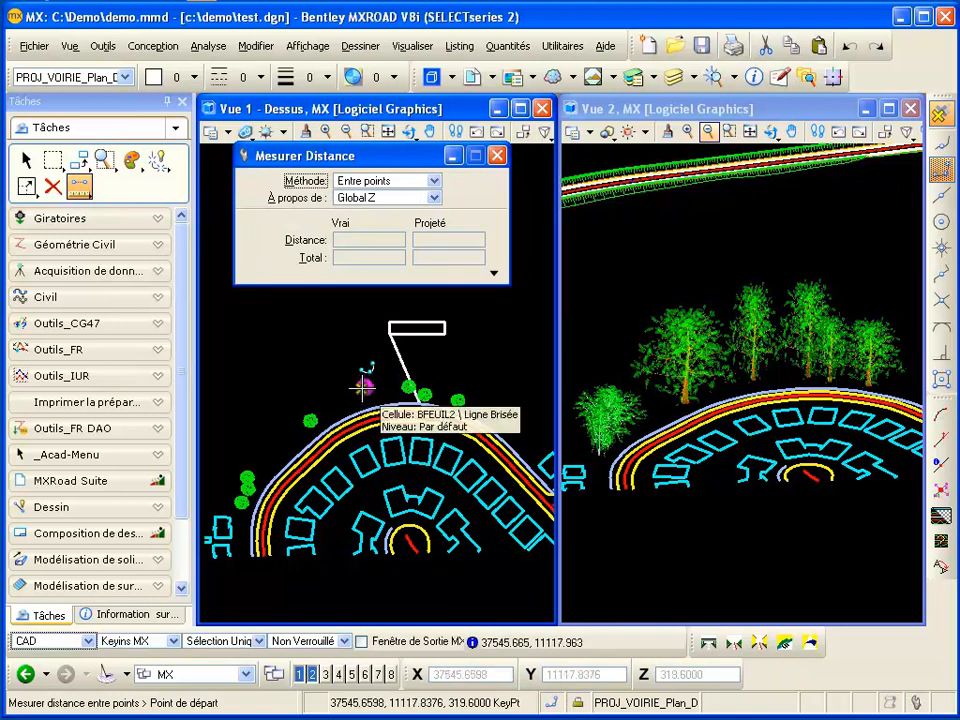
pyautogui.click(365, 388)
pyautogui.scroll(5, 360, 371)
pyautogui.click(358, 373)
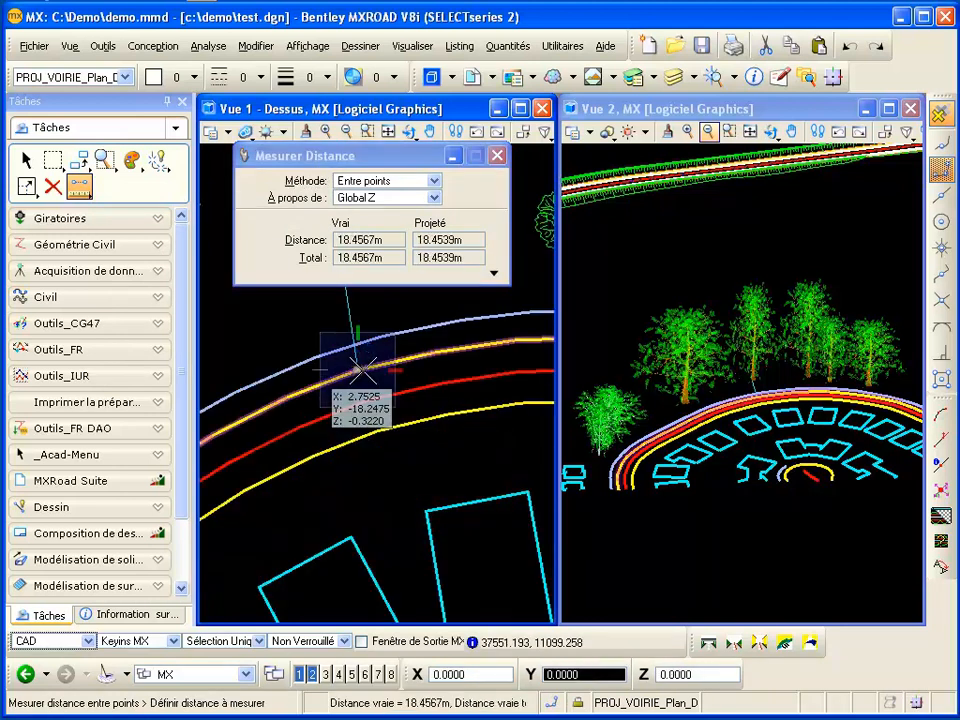
# Measure the perpendicular distances from road edge C002 to three neighbouring trees above the curve, using the Perpendiculaire method
pyautogui.click(435, 181)
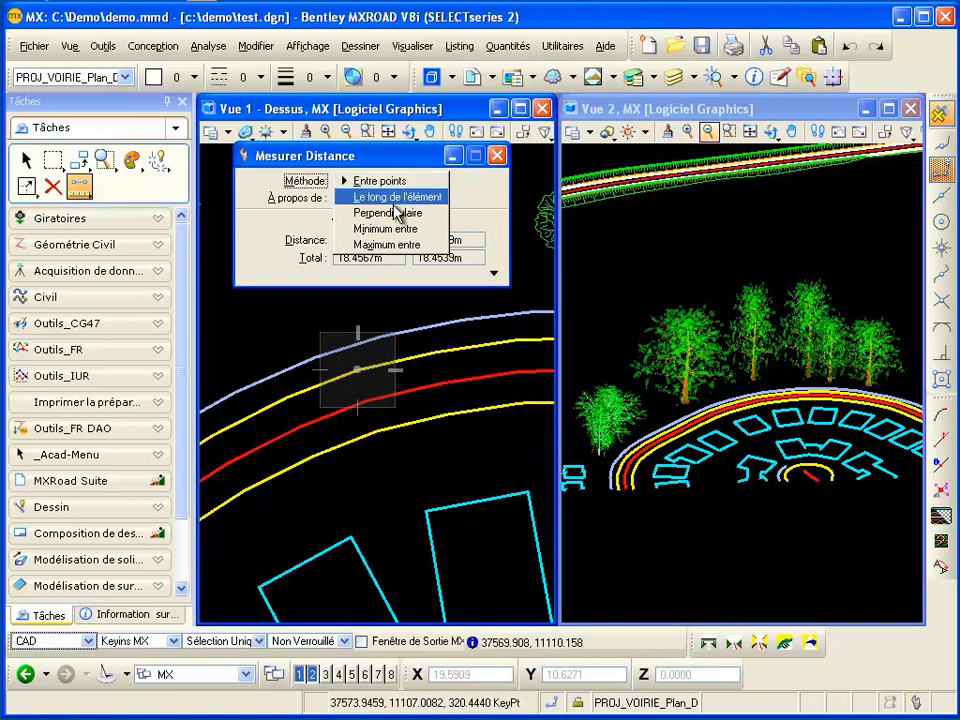
pyautogui.click(395, 213)
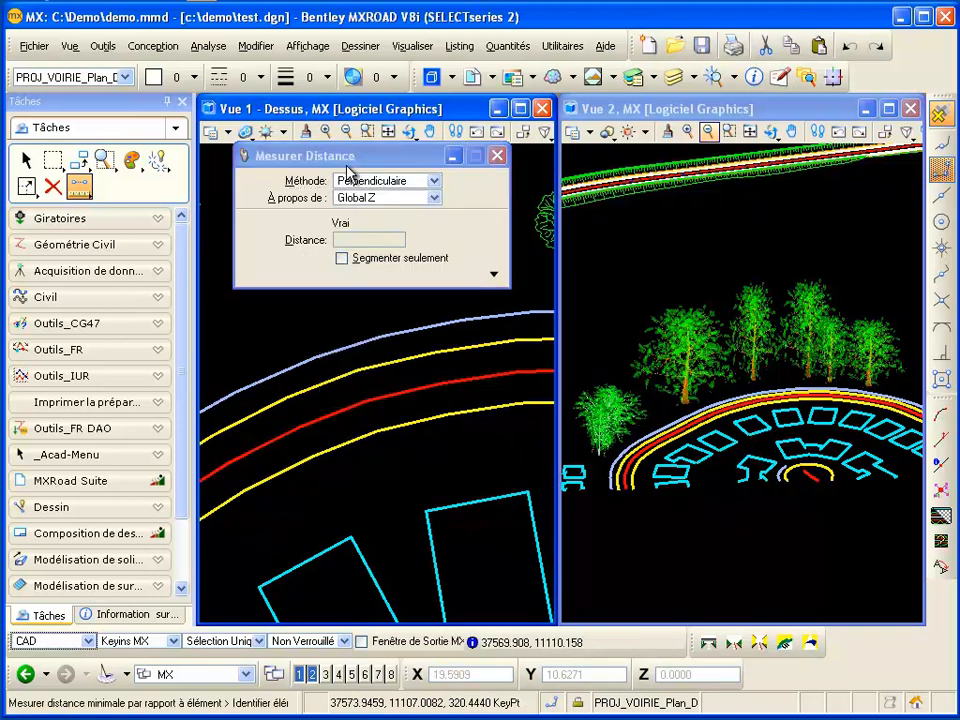
pyautogui.moveTo(294, 311); pyautogui.dragTo(370, 431, button='middle')
pyautogui.scroll(-3, 370, 430)
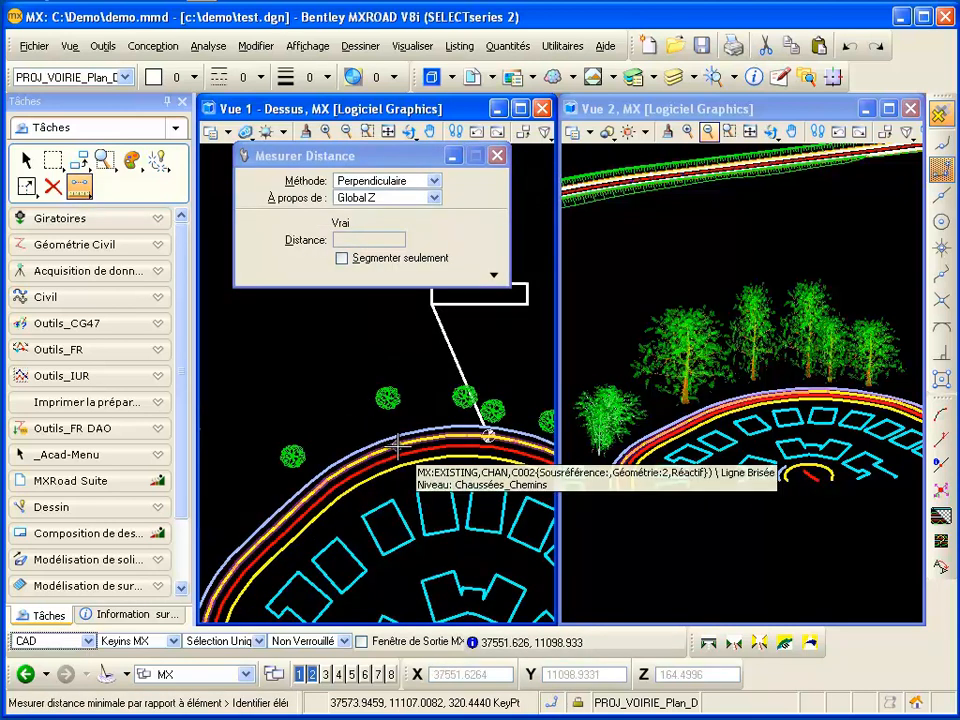
pyautogui.click(396, 441)
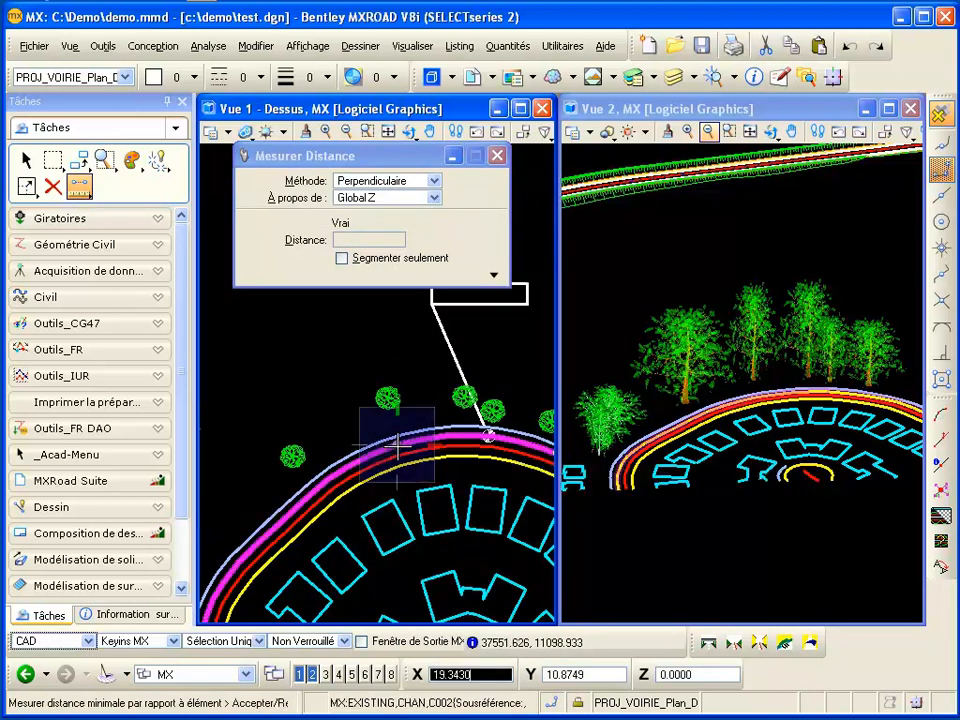
pyautogui.click(292, 455)
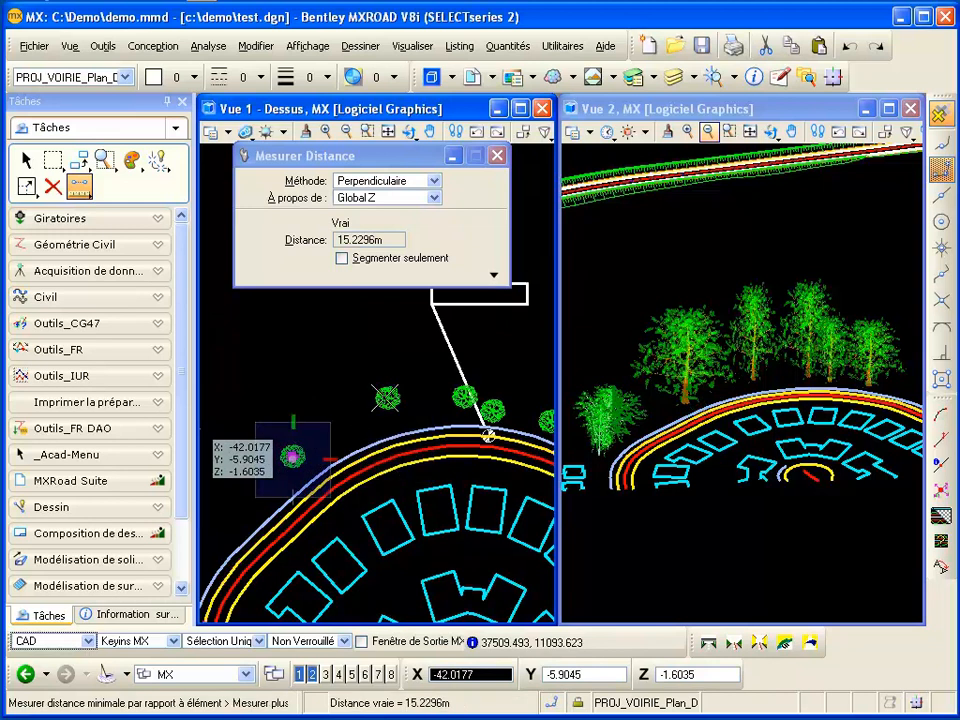
pyautogui.click(389, 396)
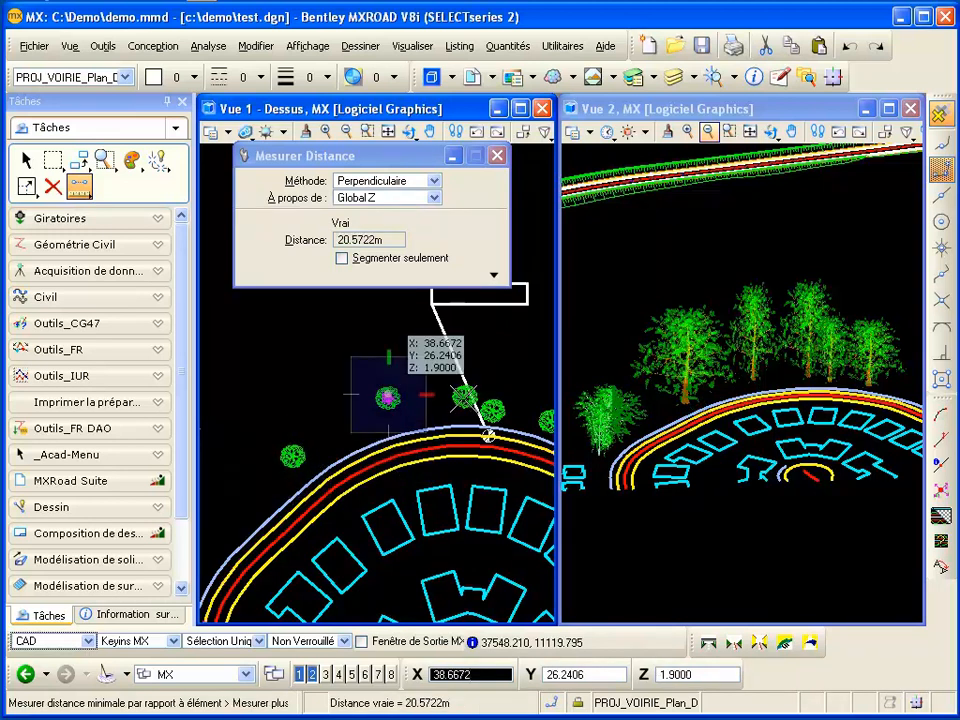
pyautogui.click(466, 398)
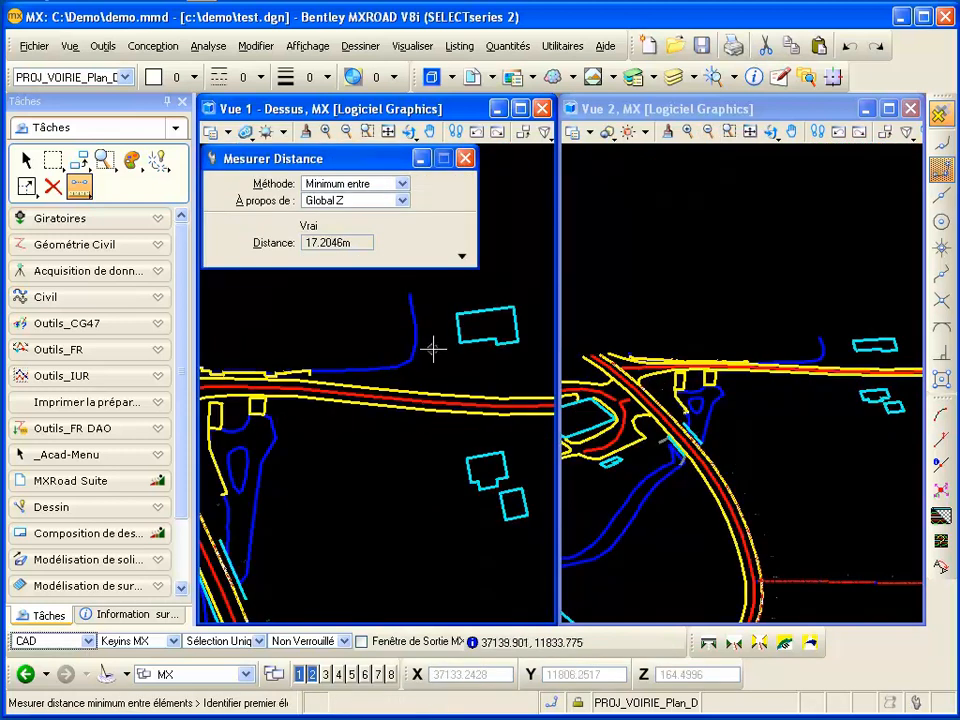
# Measure the minimum distance between blue string IW05 and the upper building, and the maximum distance between string IW03 and the lower building
pyautogui.click(413, 321)
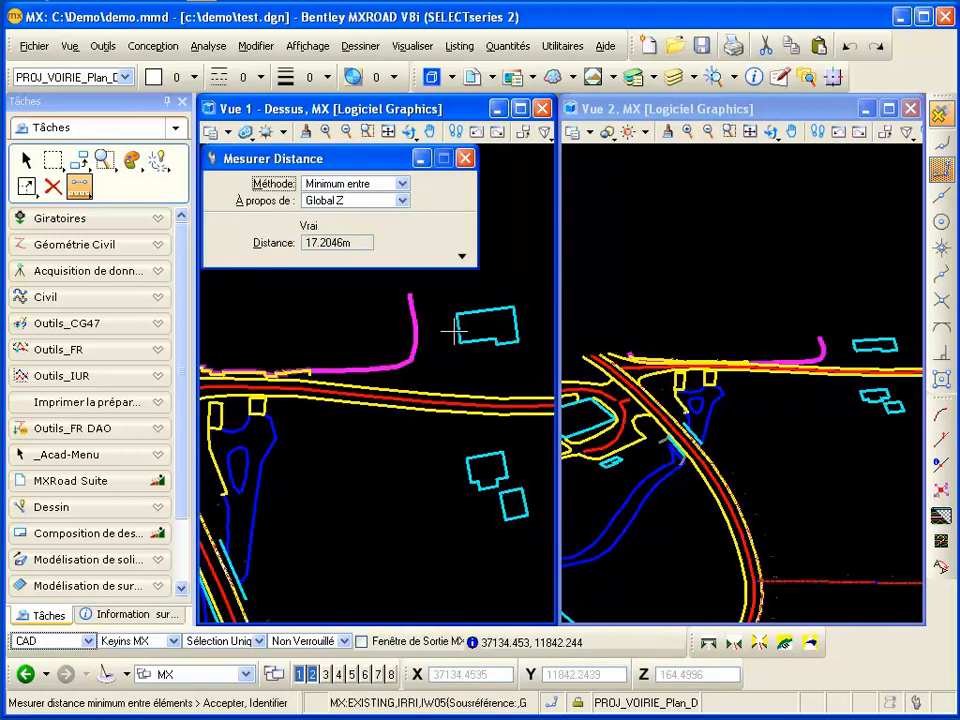
pyautogui.click(448, 343)
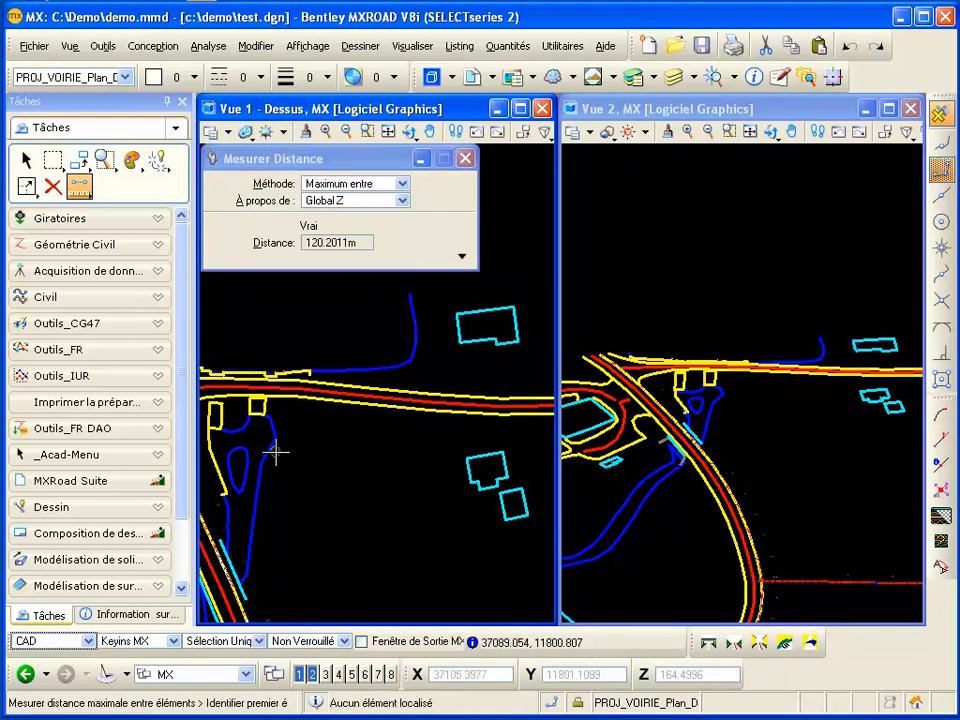
pyautogui.click(262, 455)
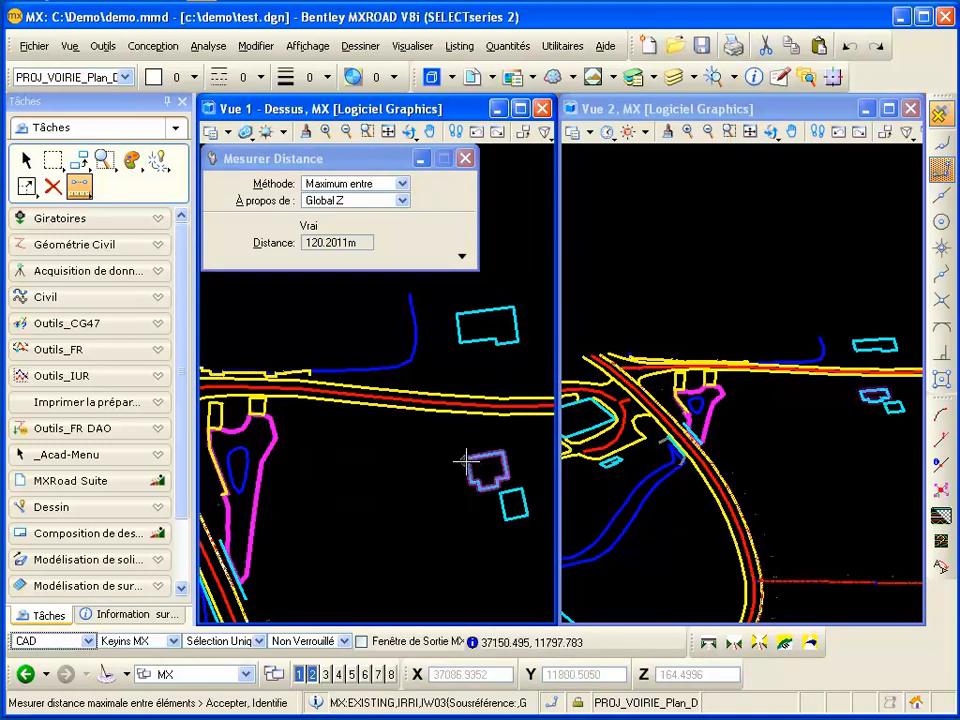
pyautogui.click(466, 460)
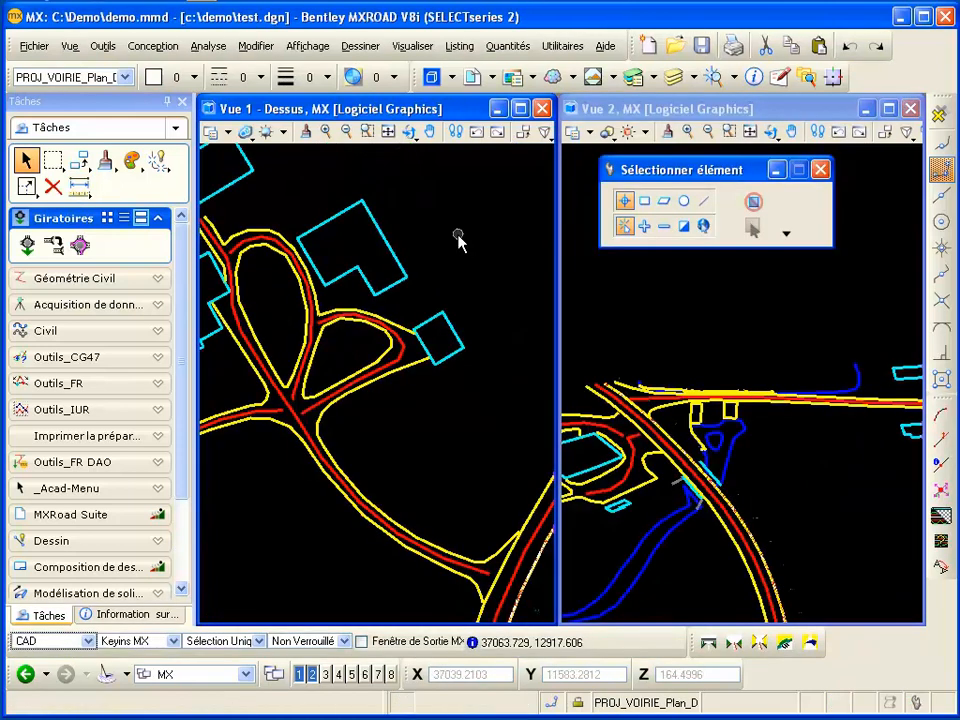
# Select all elements on the Chaussées_Chemins level using the element selection's level criteria
pyautogui.click(785, 236)
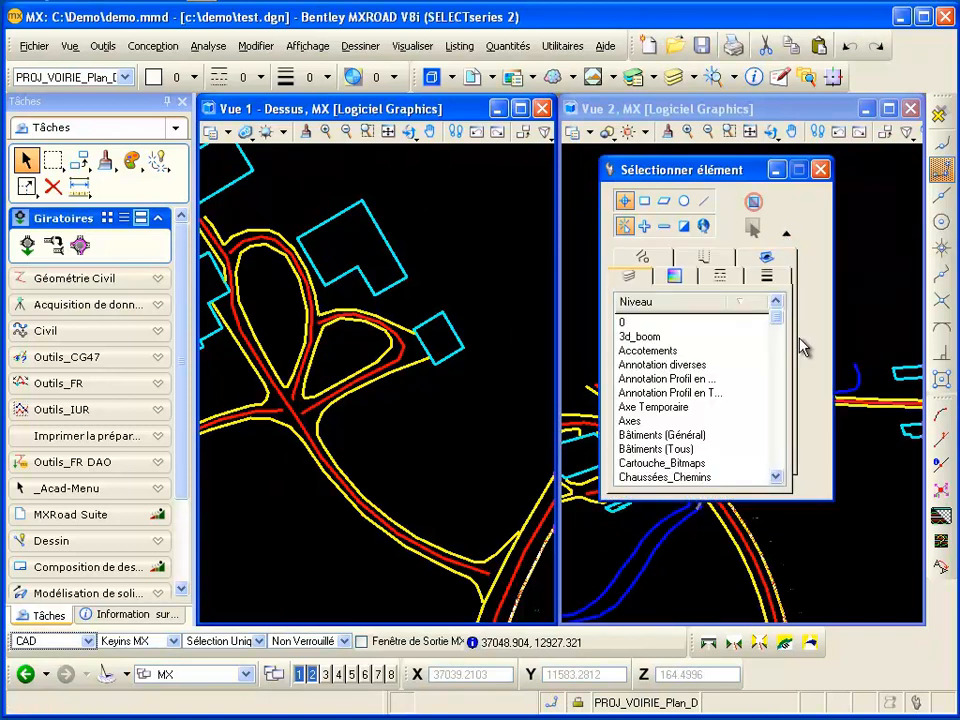
pyautogui.moveTo(783, 322); pyautogui.dragTo(783, 327)
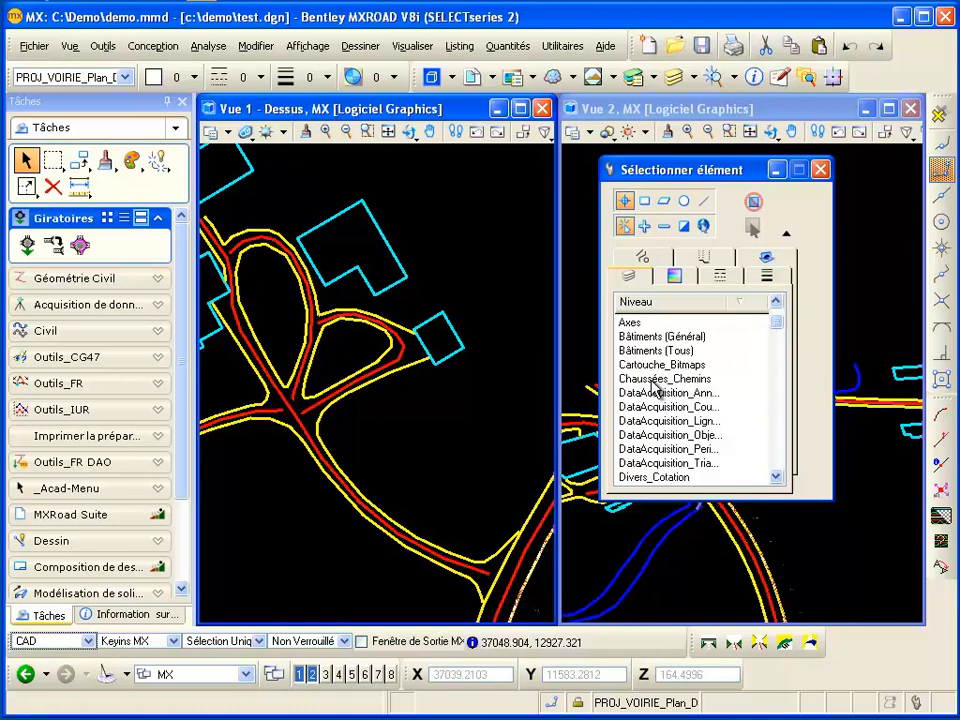
pyautogui.click(753, 228)
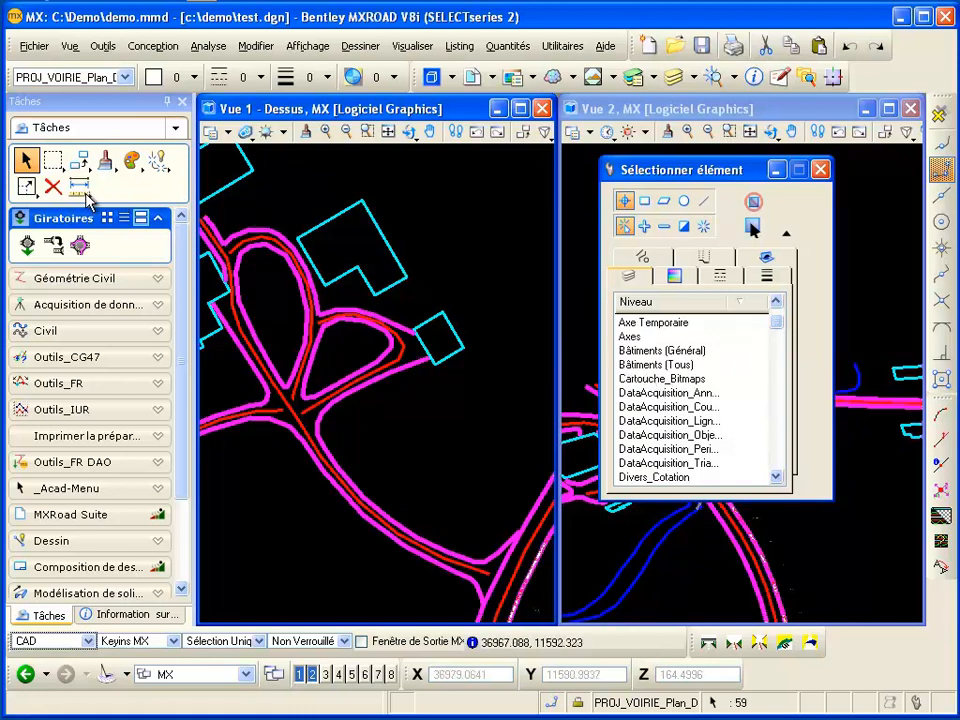
# Measure the total length of the selected road elements with Mesurer Longueur, then close the tool and clear the selection
pyautogui.moveTo(86, 194); pyautogui.dragTo(229, 287)
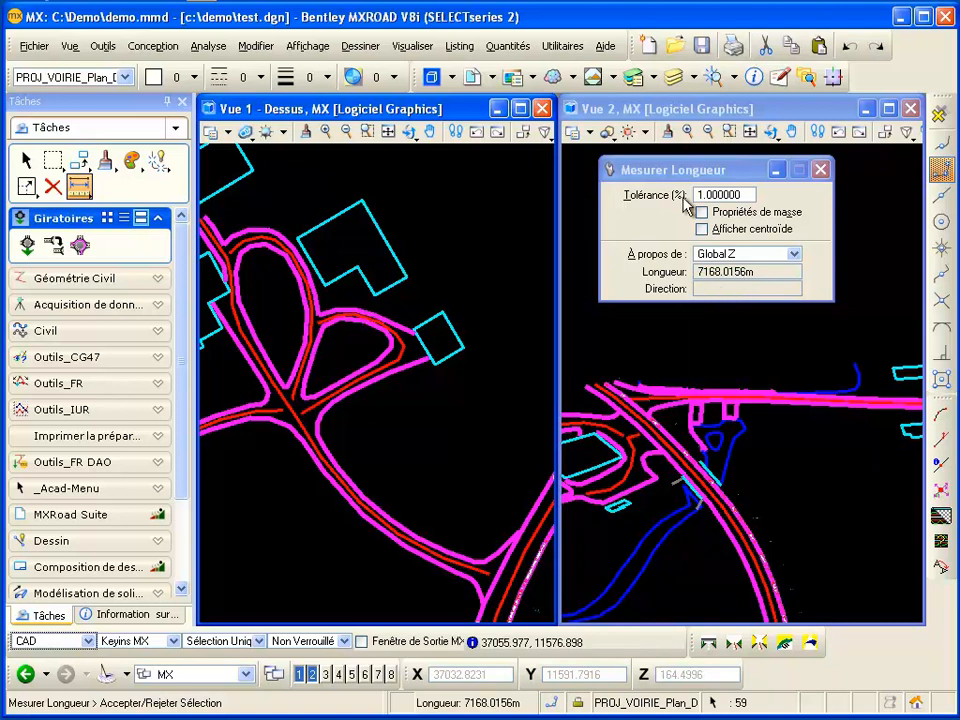
pyautogui.click(821, 171)
pyautogui.click(721, 226)
pyautogui.click(821, 171)
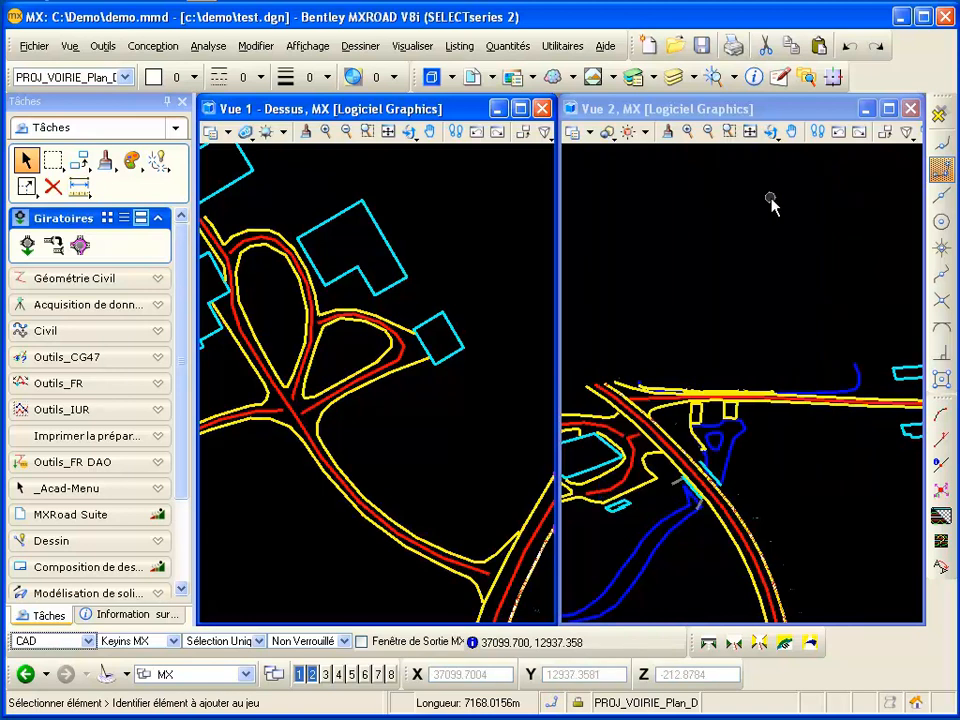